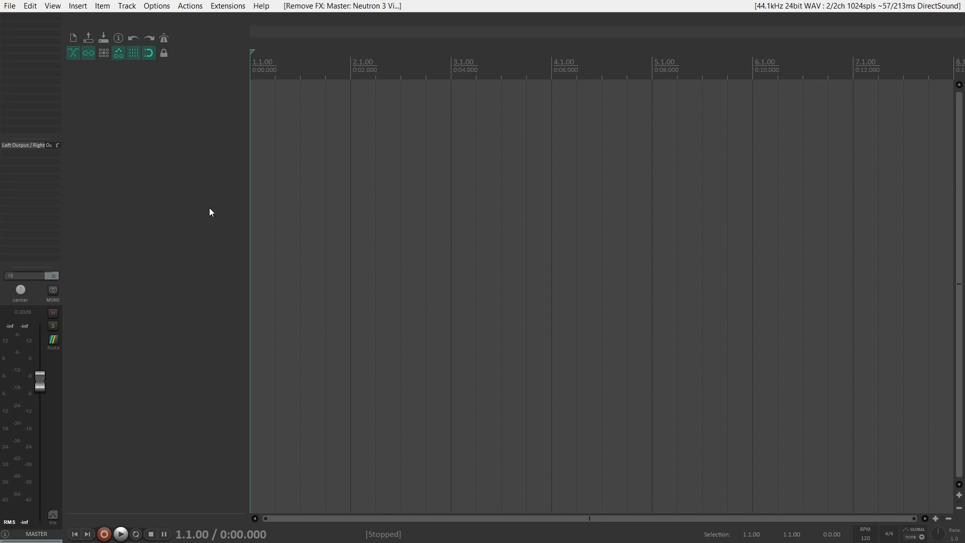
Add a new track and insert the iZotope VST3: Relay plug-in on it, showing the plug-in's advanced controls.
double_click(169, 89)
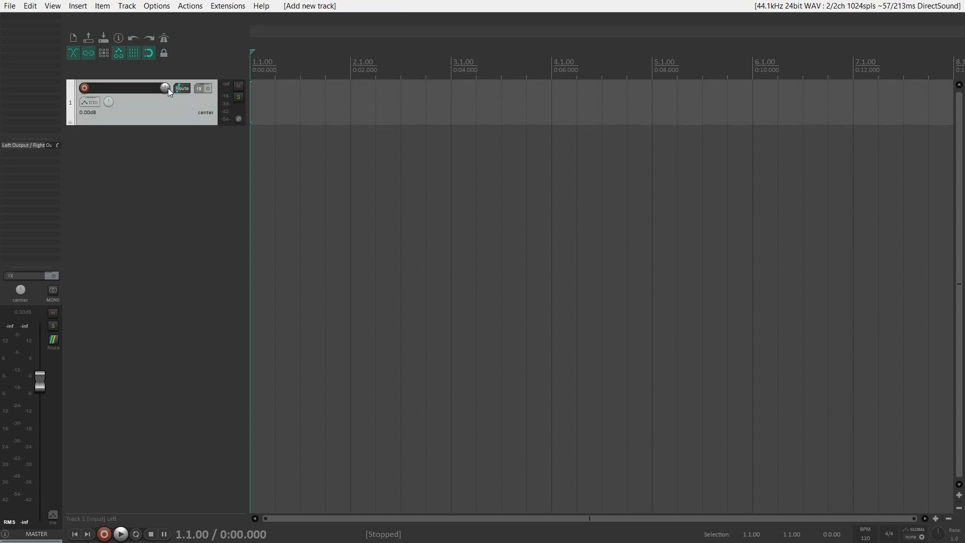
click(200, 89)
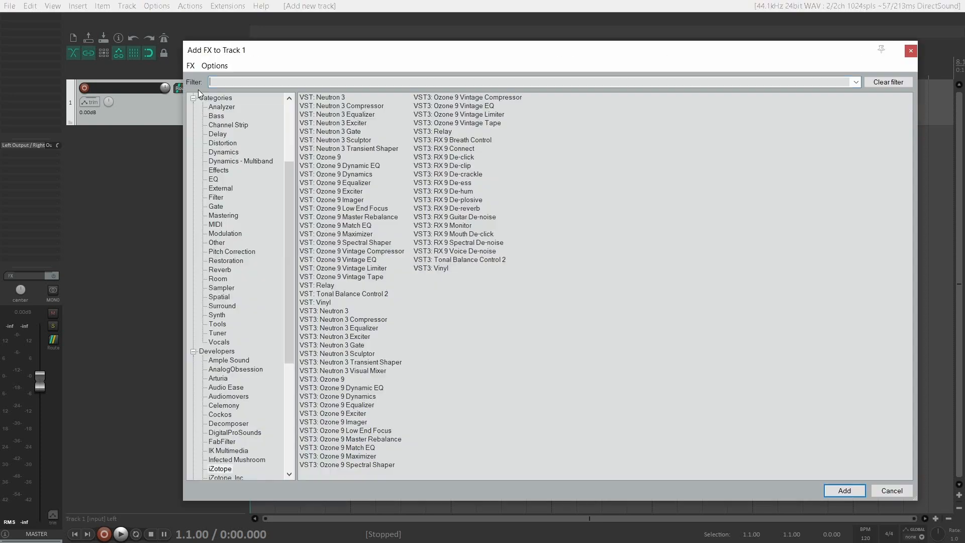
double_click(444, 131)
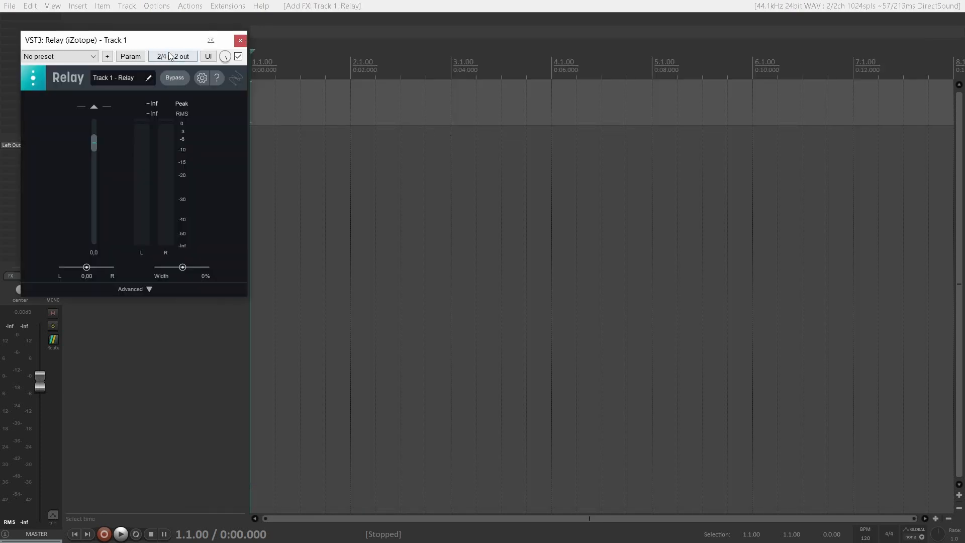
drag(166, 42, 478, 65)
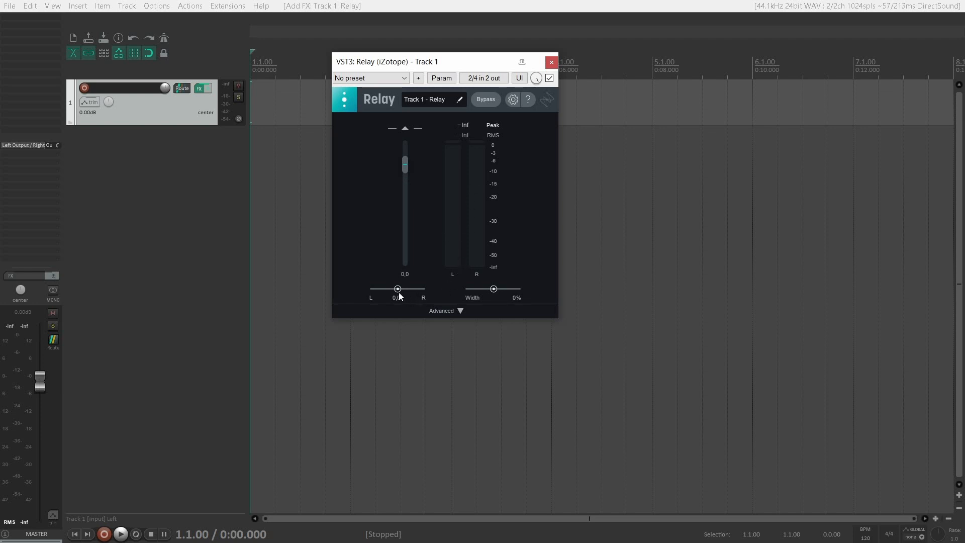
click(462, 312)
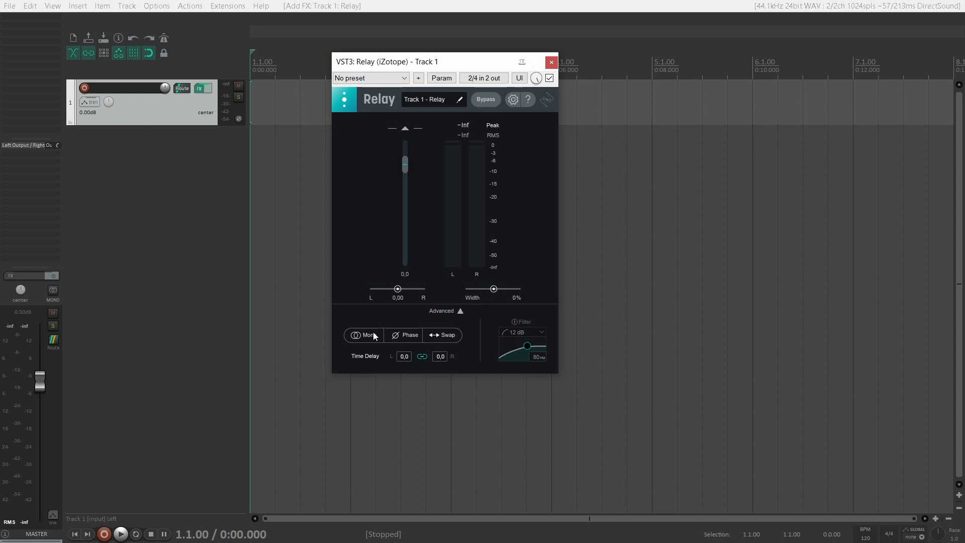
click(551, 62)
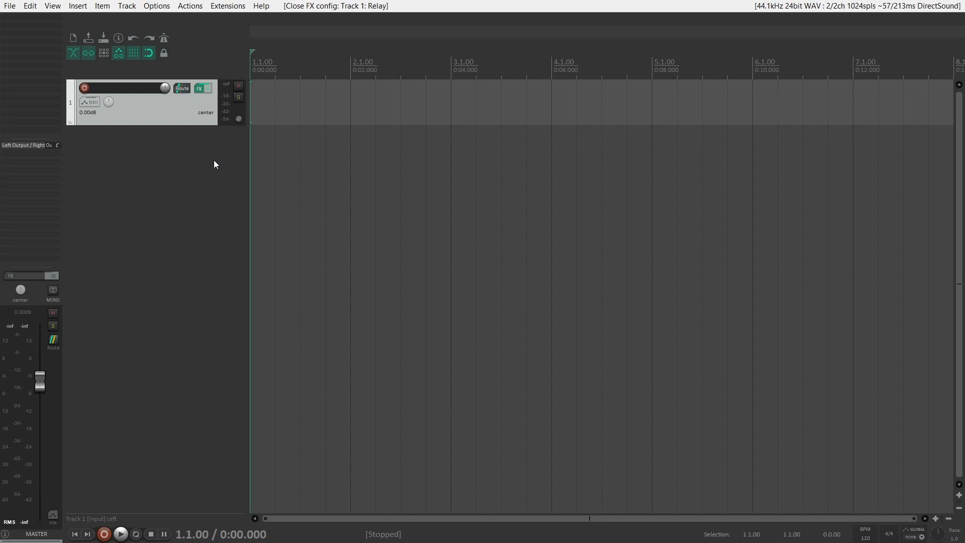
Duplicate the track with the Relay plug-in until the project has 24 tracks.
right_click(191, 109)
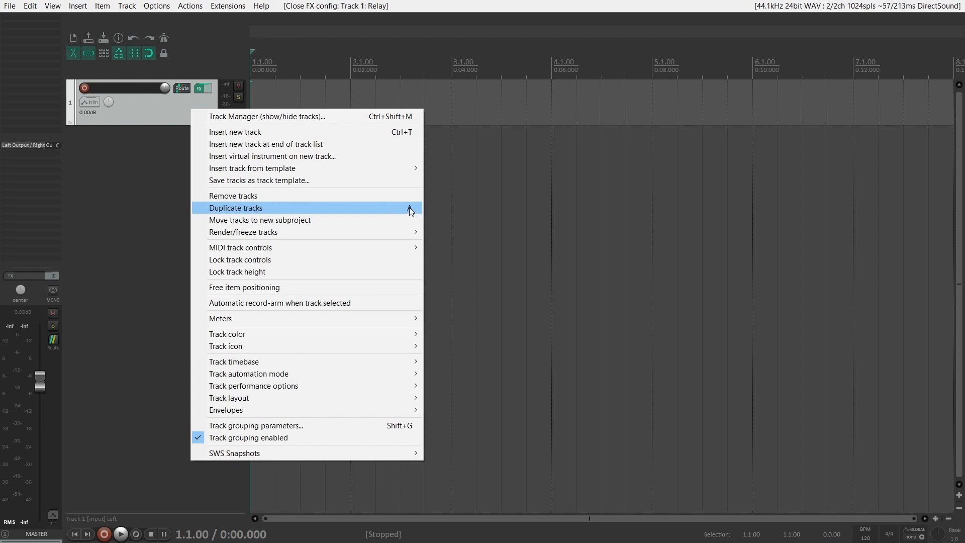
click(179, 113)
key(ctrl+d)
key(ctrl+d)
key(ctrl+d)
key(ctrl+d)
key(ctrl+d)
key(ctrl+d)
key(ctrl+d)
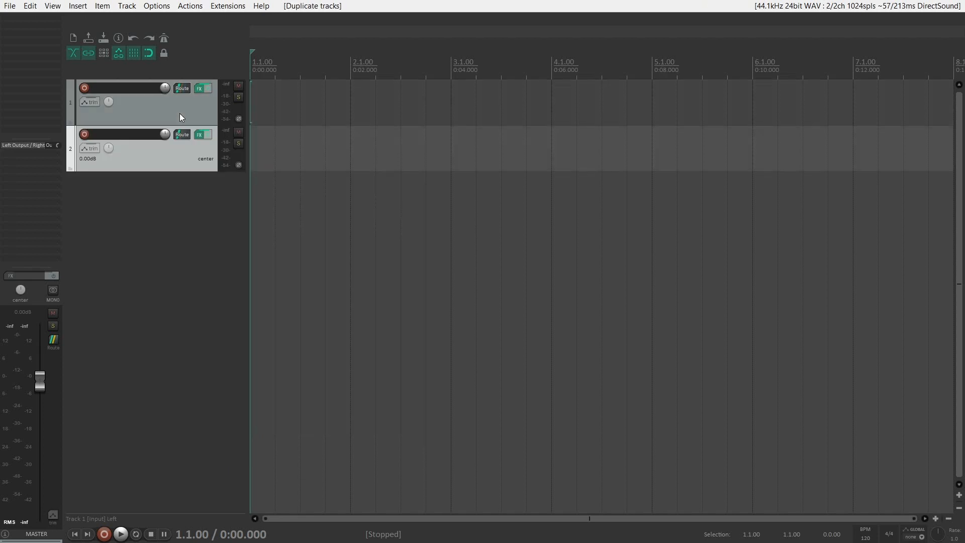
key(ctrl+d)
key(ctrl+d)
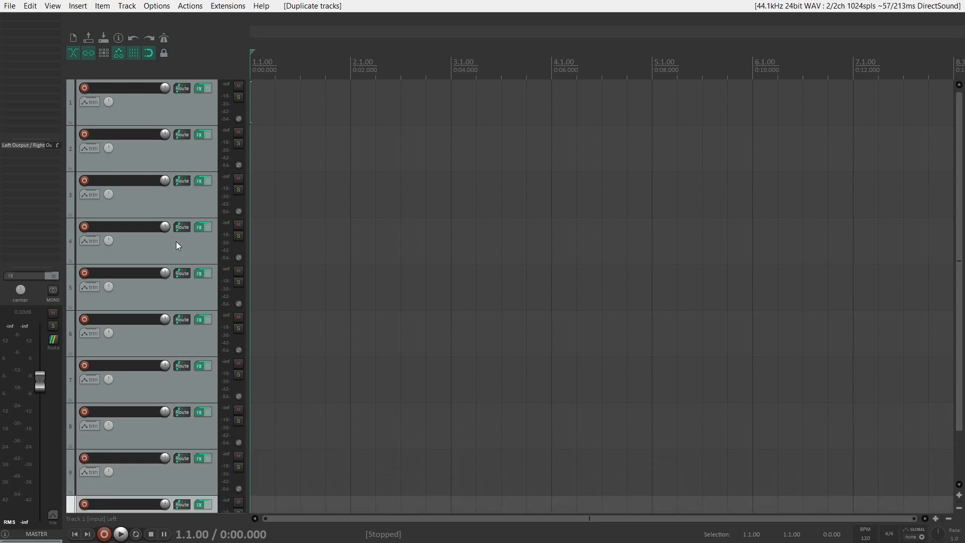
key(ctrl+d)
key(ctrl+d)
key(ctrl+d)
key(ctrl+d)
key(ctrl+d)
key(ctrl+d)
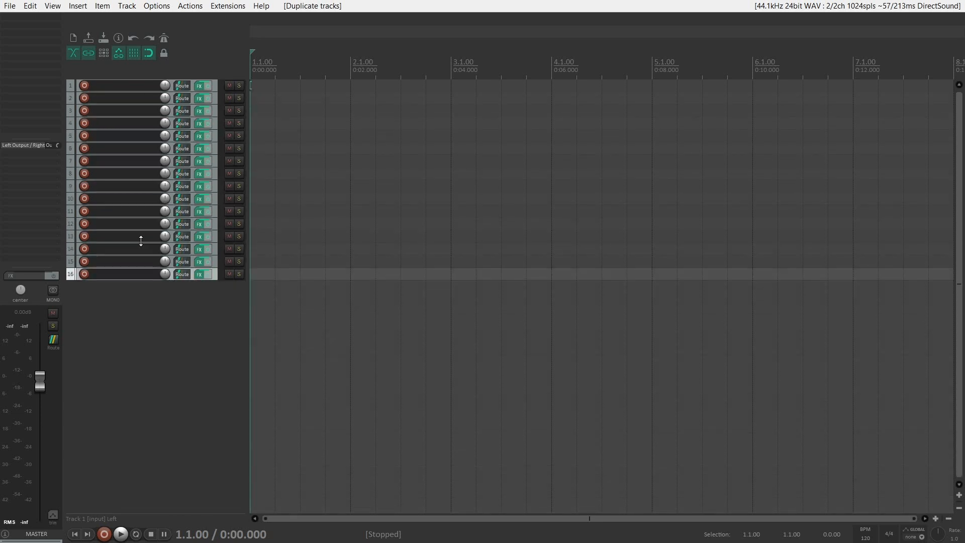
key(ctrl+d)
key(ctrl+d)
key(ctrl+d)
key(ctrl+d)
key(ctrl+d)
key(ctrl+d)
key(ctrl+d)
key(ctrl+d)
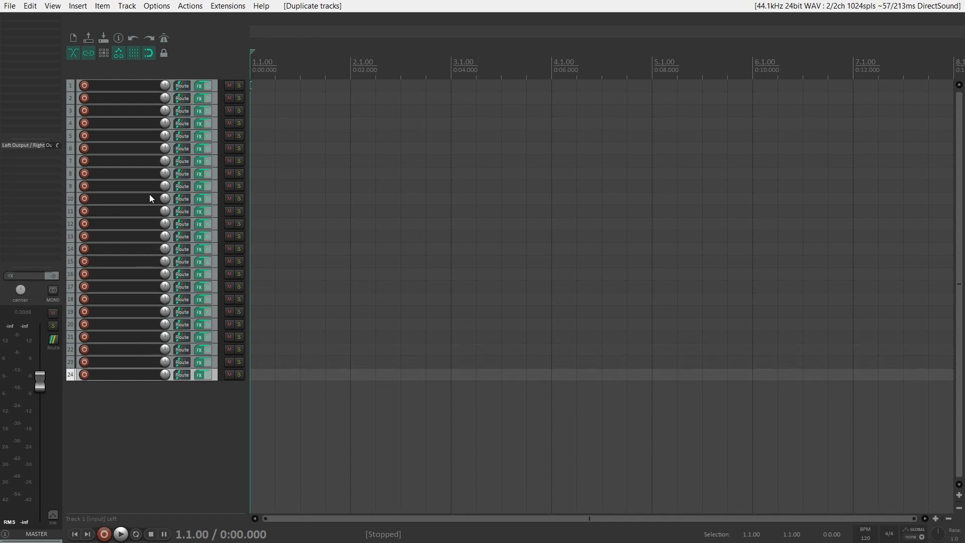
Insert the VST3: Neutron 3 Visual Mixer on the master track and place its window beside the track list.
click(25, 274)
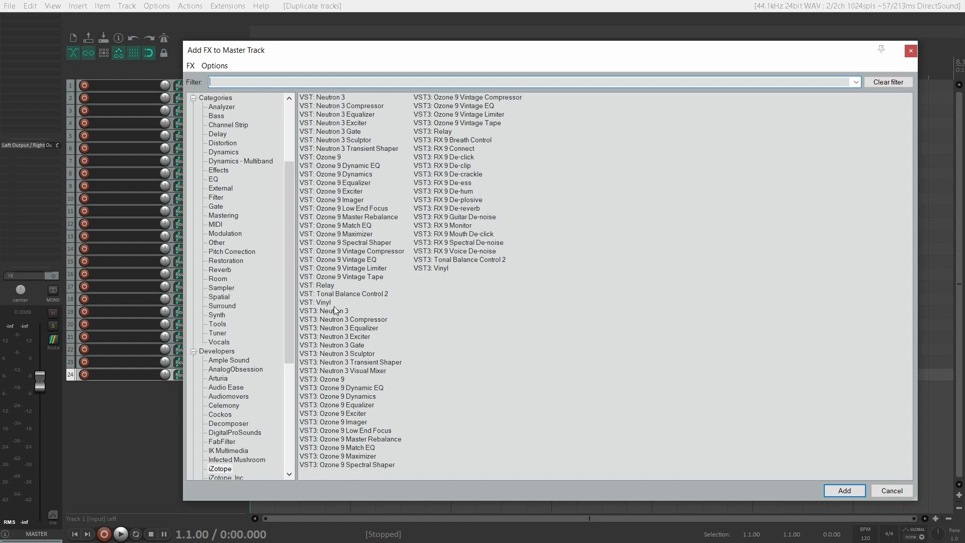
double_click(356, 371)
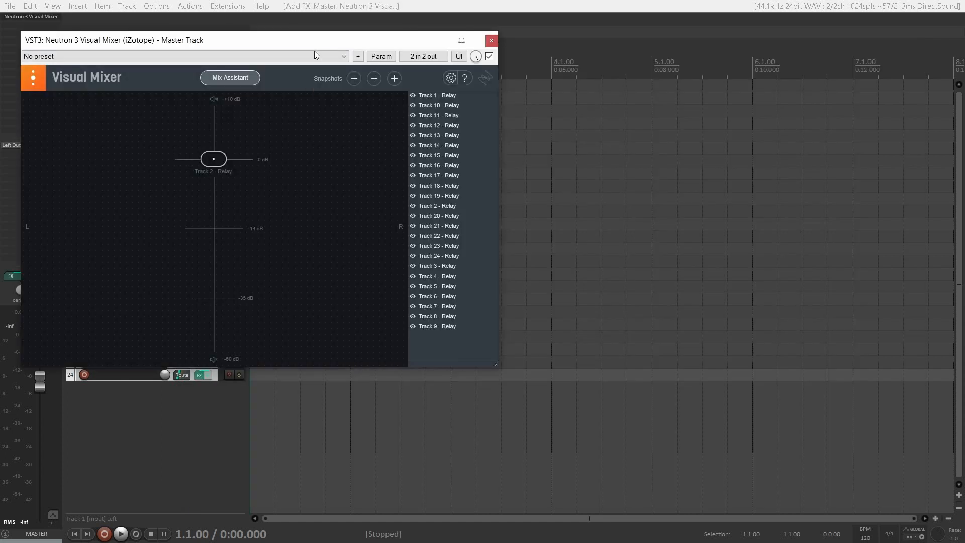
drag(316, 43, 639, 51)
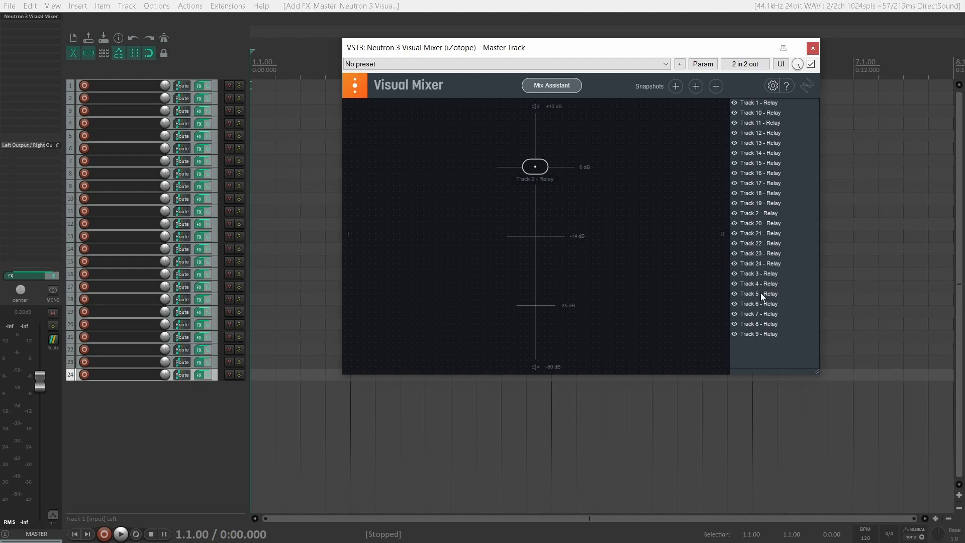
Try changing the levels and panning of Tracks 1 to 4 by repositioning their nodes in the Visual Mixer.
click(748, 104)
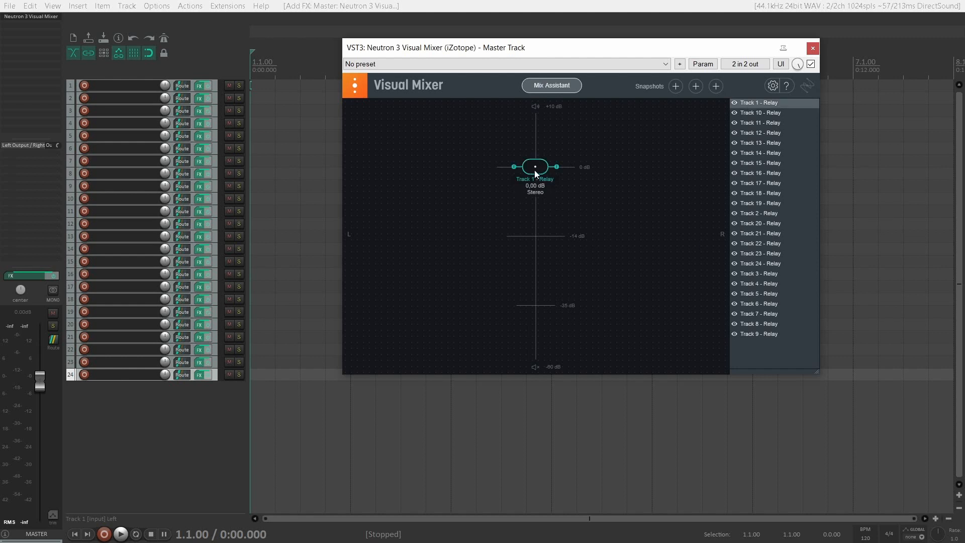
drag(535, 170, 535, 142)
drag(542, 243, 425, 171)
double_click(445, 200)
drag(535, 168, 592, 224)
click(524, 177)
drag(528, 180, 632, 183)
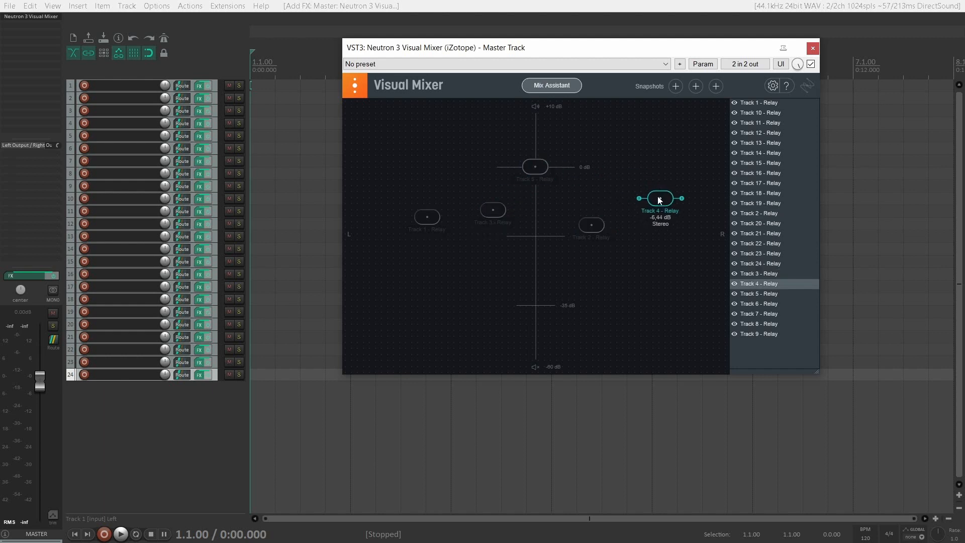
Try moving the Track 18 node, reset it and the nodes of Tracks 1 to 4 to their defaults, and close the Visual Mixer.
click(768, 194)
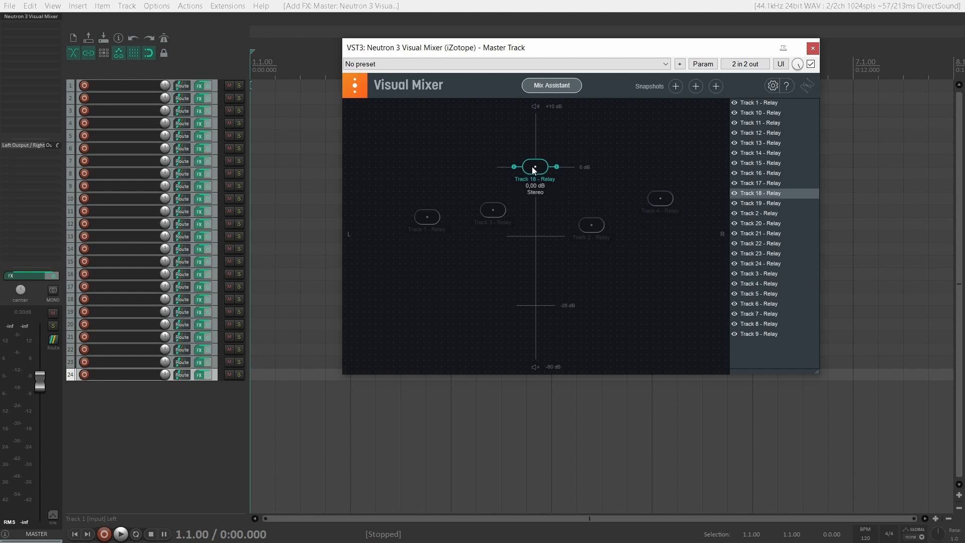
drag(533, 169, 532, 119)
double_click(551, 251)
double_click(494, 209)
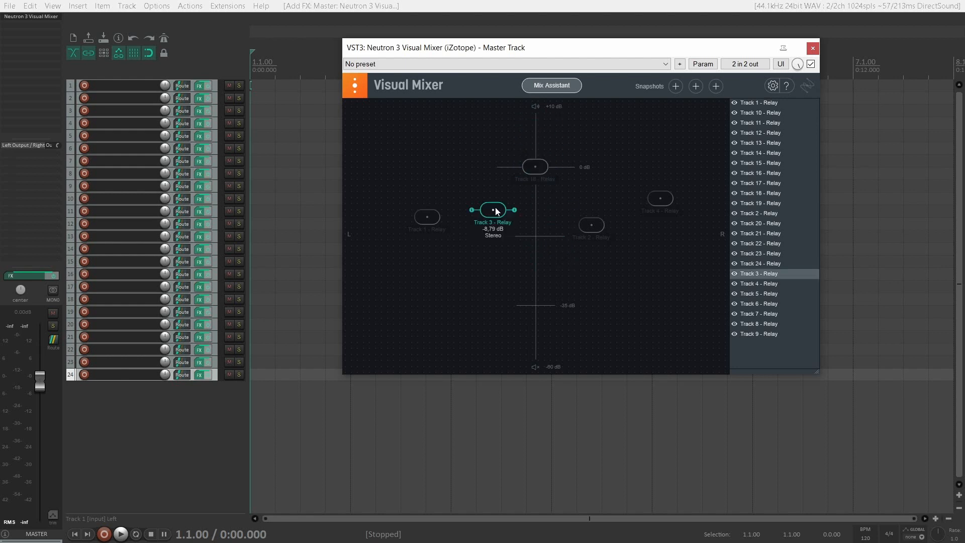
click(430, 219)
double_click(431, 219)
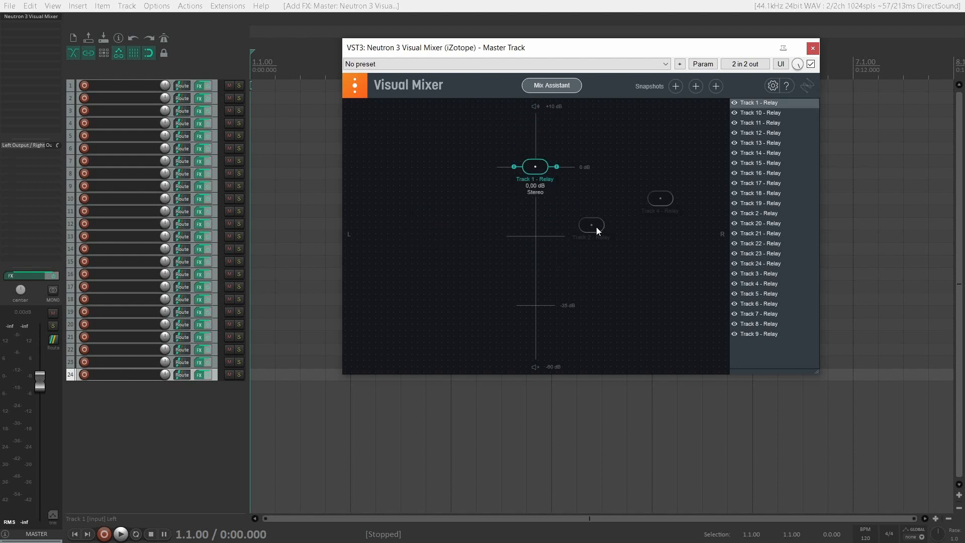
double_click(597, 227)
double_click(660, 198)
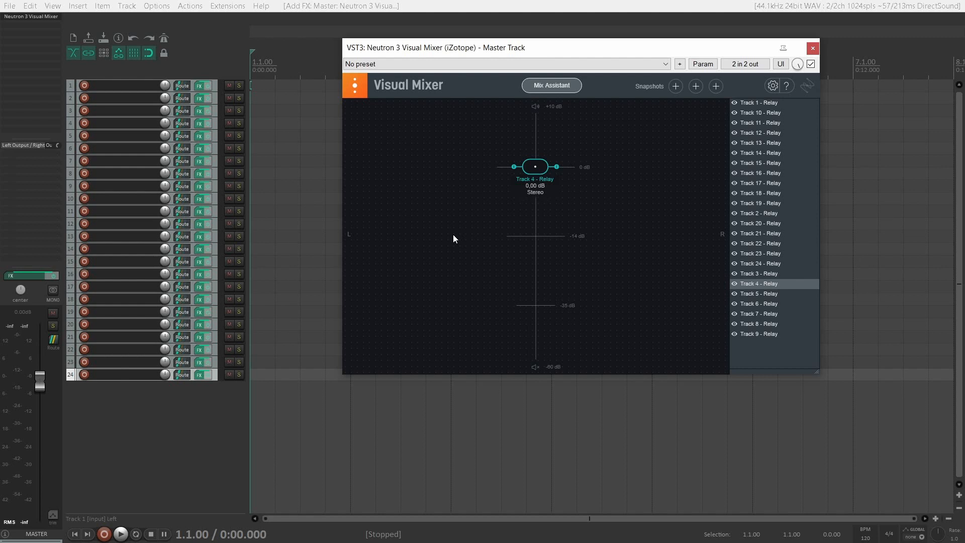
click(813, 48)
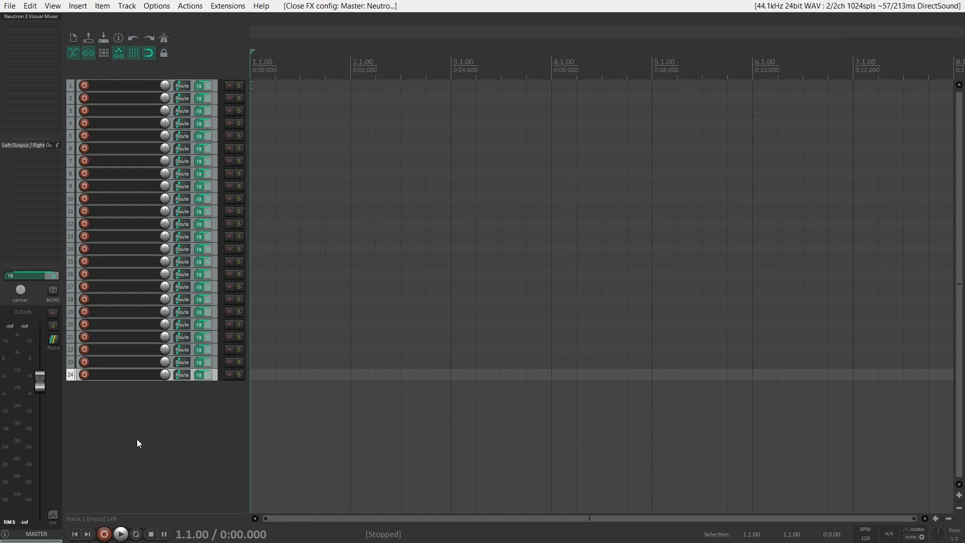
Import the 24 WAV stems from 01_Kick to 24_VoxSFX out of the RyanCali_BackDown_Full folder onto the separate existing tracks.
key(alt+Tab)
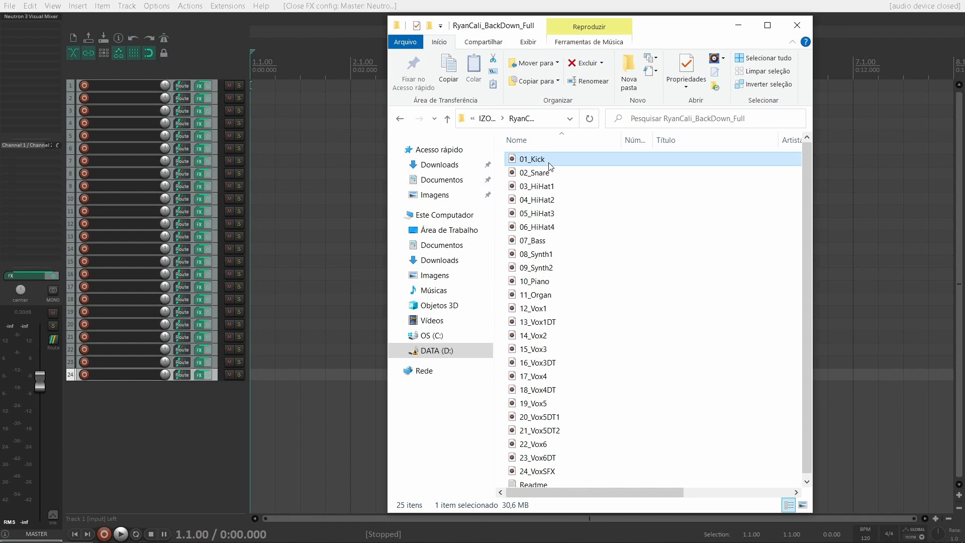
shift+click(539, 473)
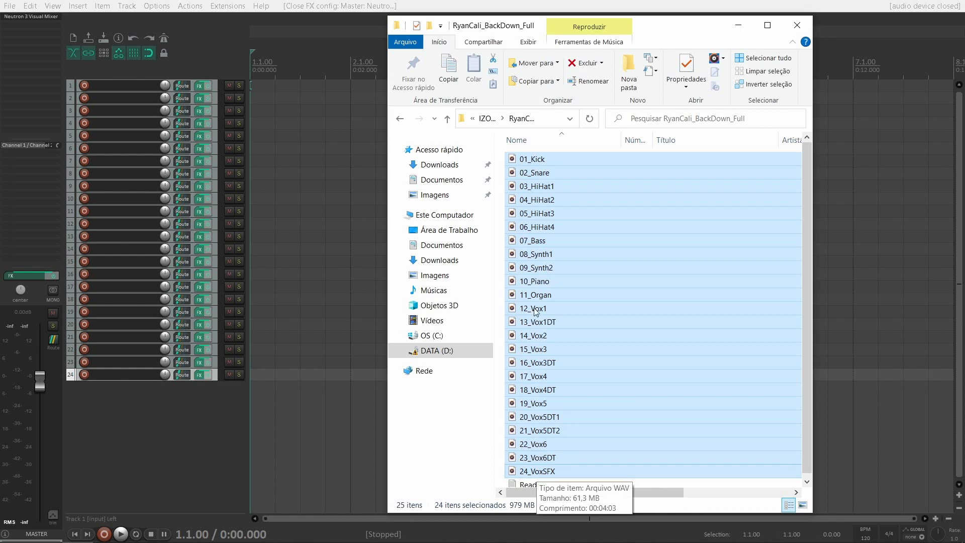
mouse_move(543, 475)
mouse_down()
mouse_move(334, 172)
mouse_move(224, 132)
mouse_move(168, 134)
mouse_move(185, 100)
mouse_move(213, 83)
mouse_up()
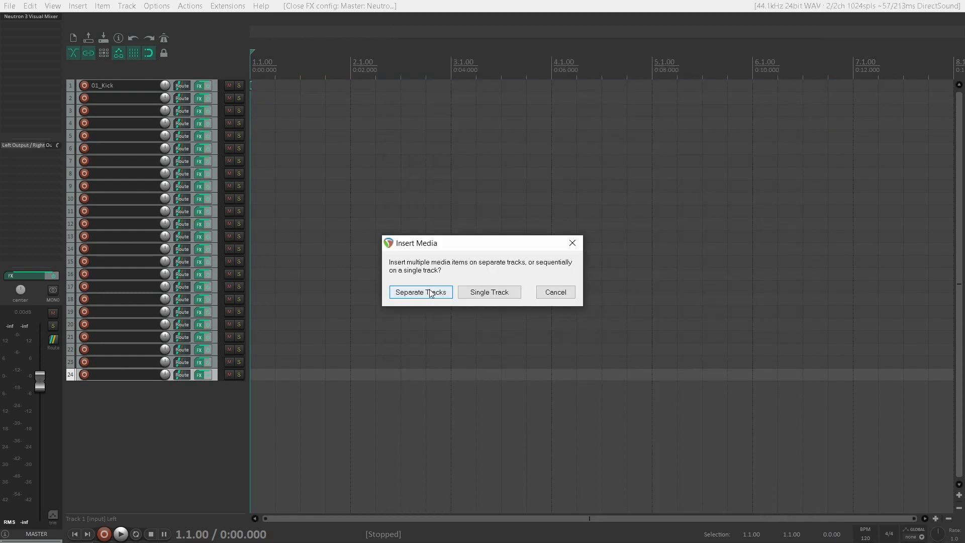
click(431, 293)
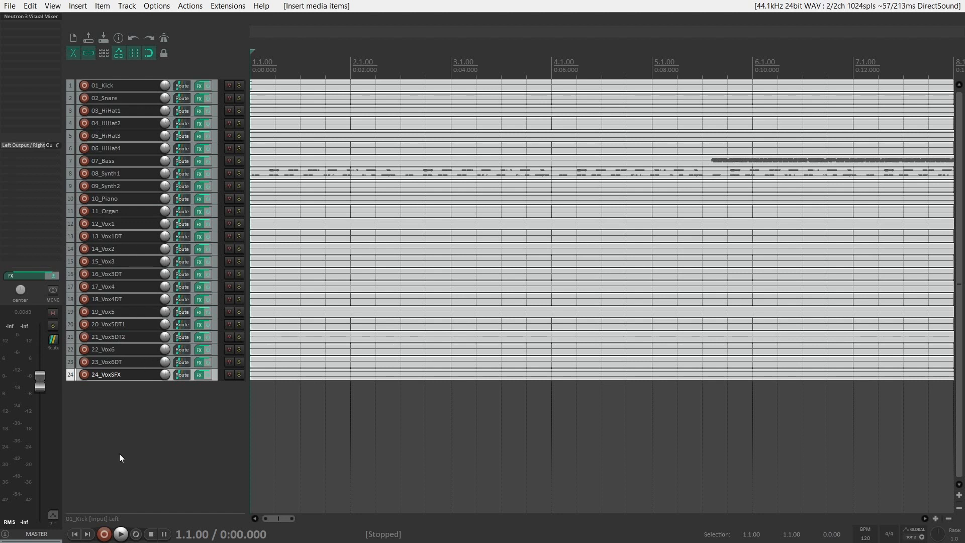
Lower the master volume to about -9 dB, play the raw mix from bar 39, and return to the project start.
scroll(544, 366, down, 10)
scroll(565, 333, up, 3)
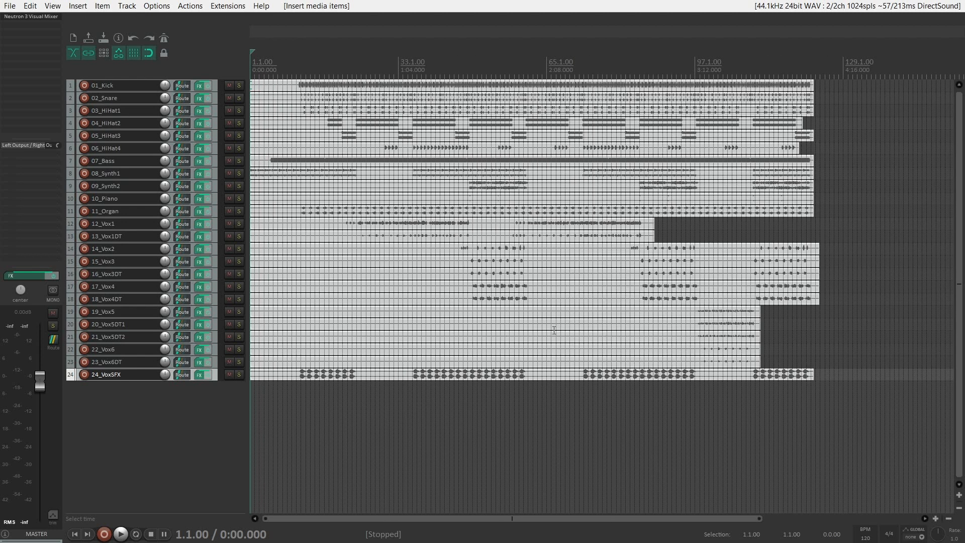
drag(38, 376, 38, 409)
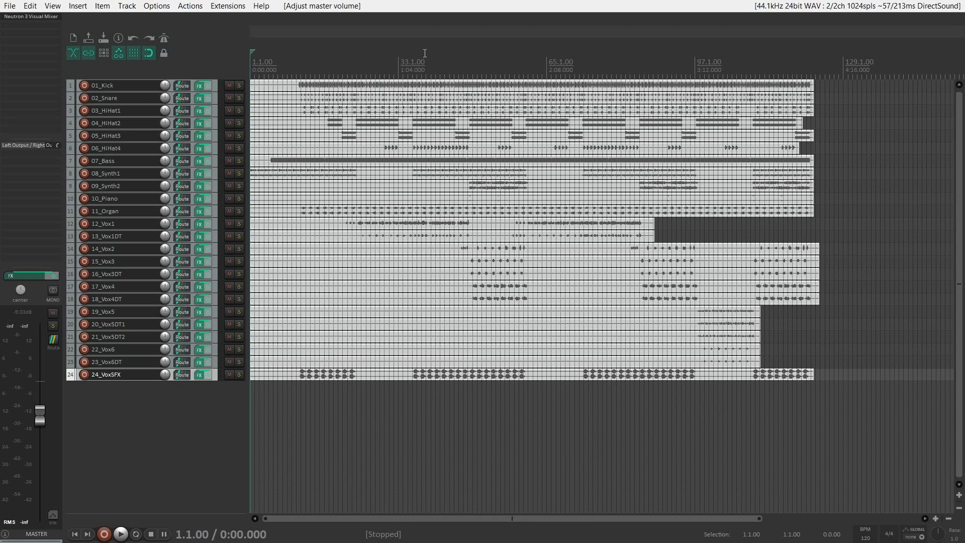
click(426, 52)
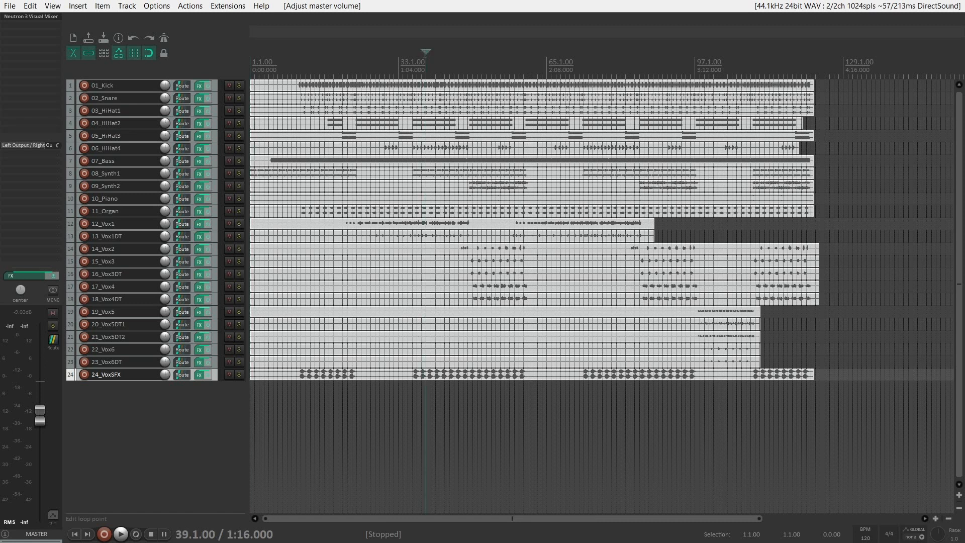
key(space)
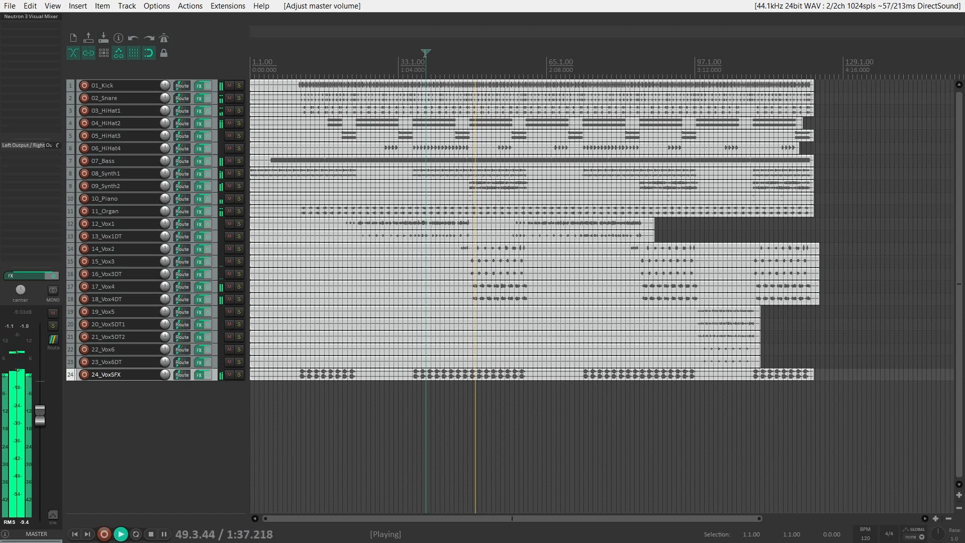
key(space)
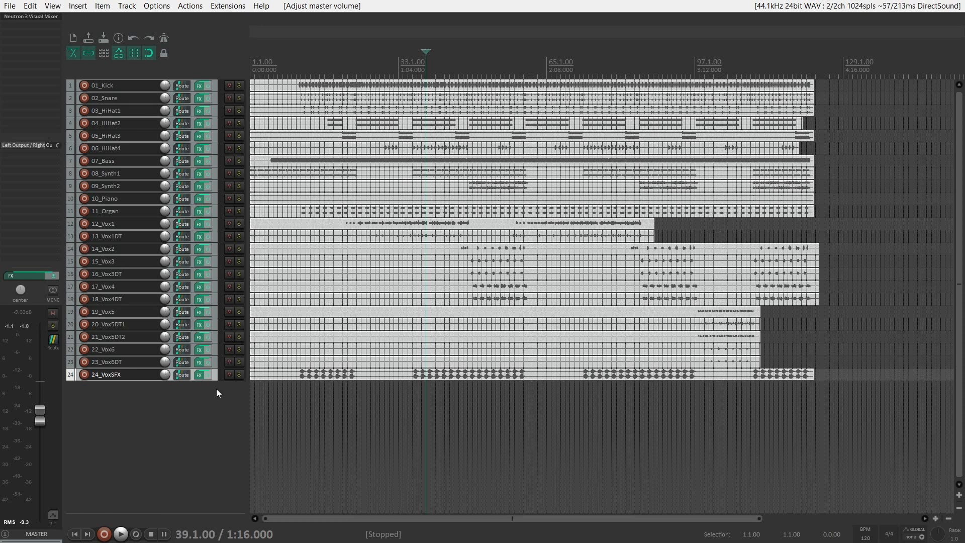
click(185, 432)
key(Home)
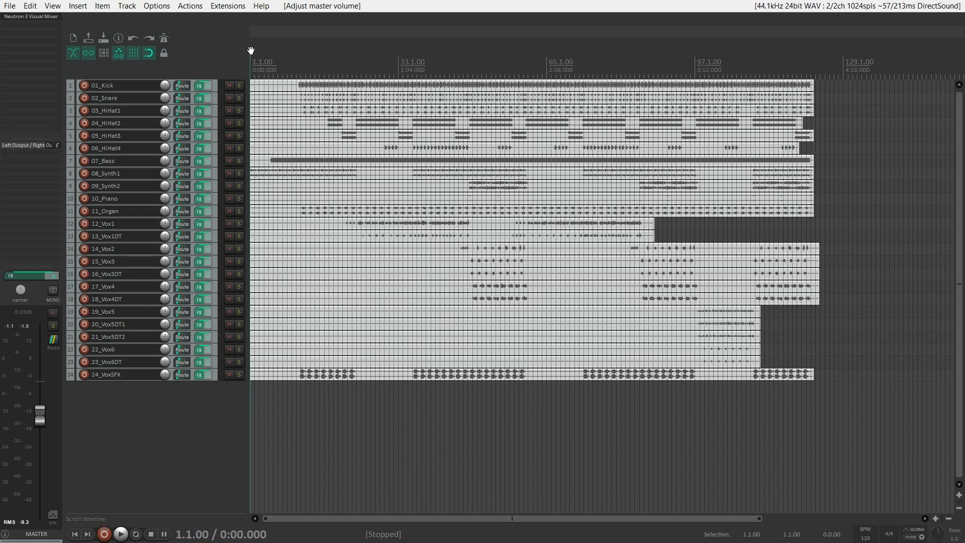
Reopen the master track's Visual Mixer and toggle the visibility of the 17_Vox4 and 16_Vox3DT nodes off and on.
click(16, 18)
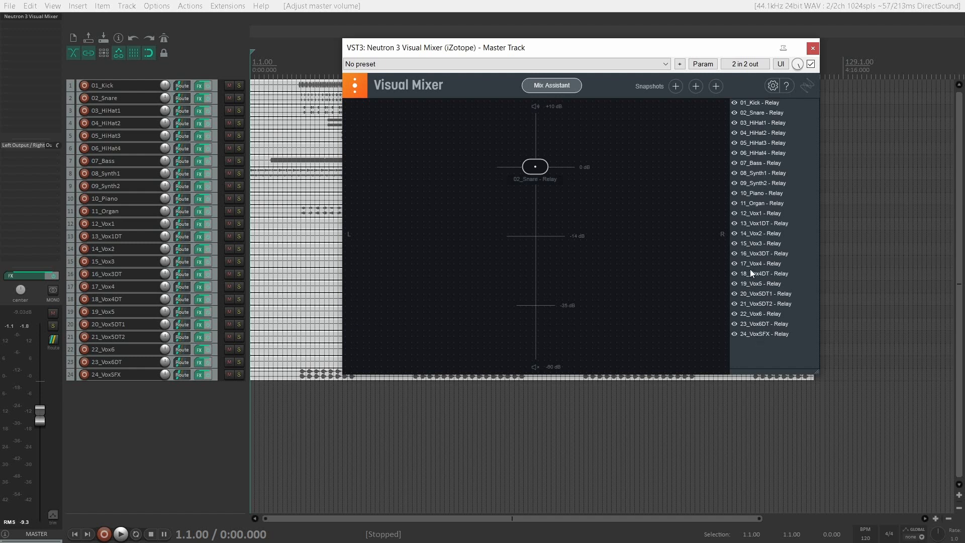
click(734, 263)
click(735, 253)
click(734, 253)
click(735, 263)
Launch the Mix Assistant in the Visual Mixer and reset the master volume fader to its default level.
click(548, 89)
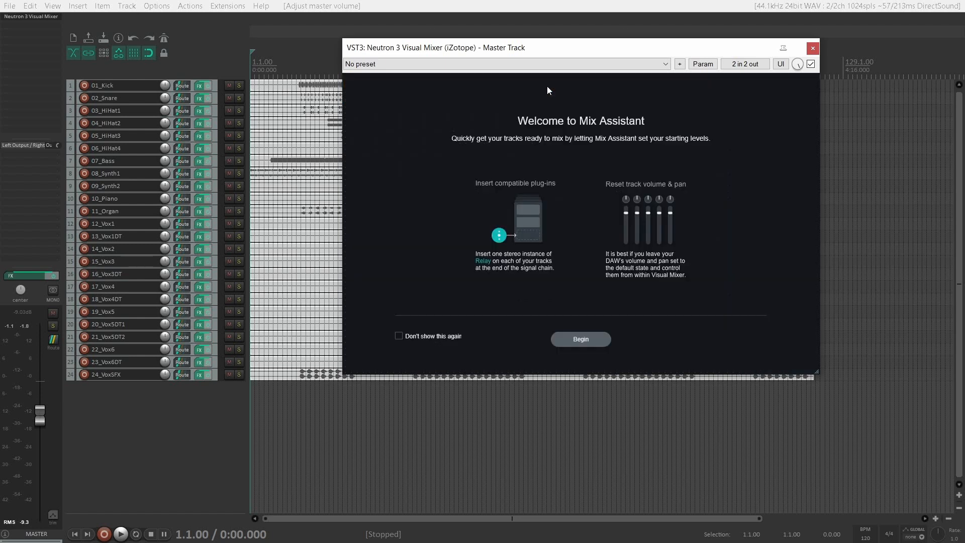
drag(533, 47, 474, 94)
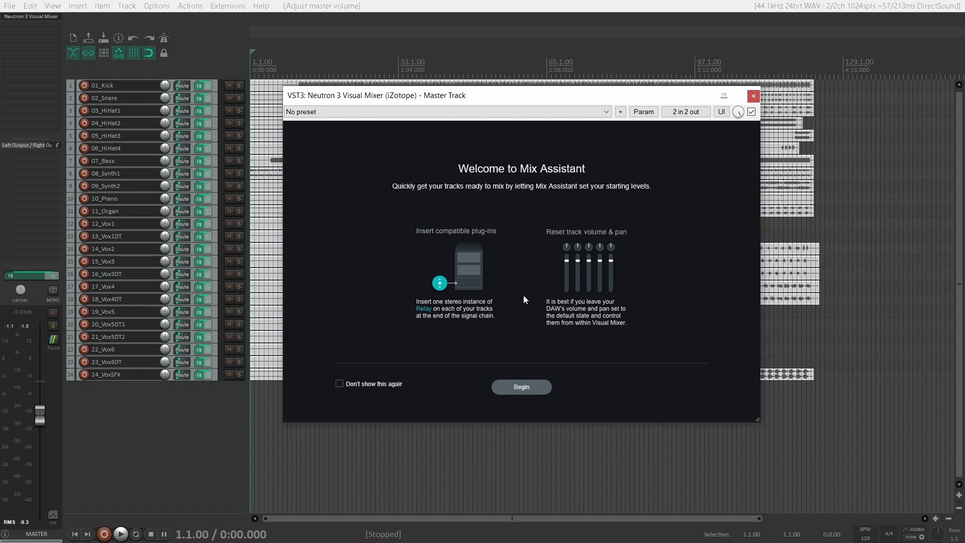
double_click(40, 416)
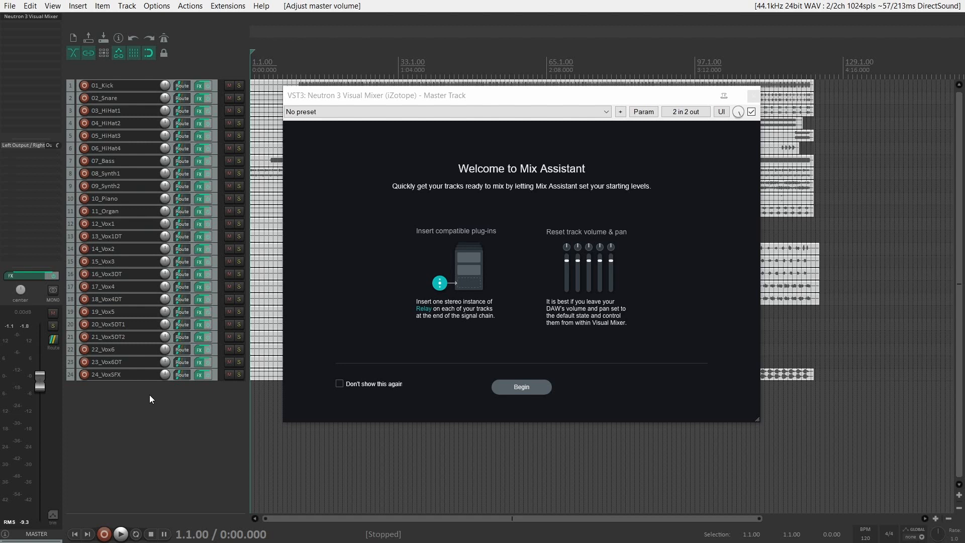
Begin the Mix Assistant, choose 12_Vox1 as the mix focus, and start the listening stage.
click(535, 384)
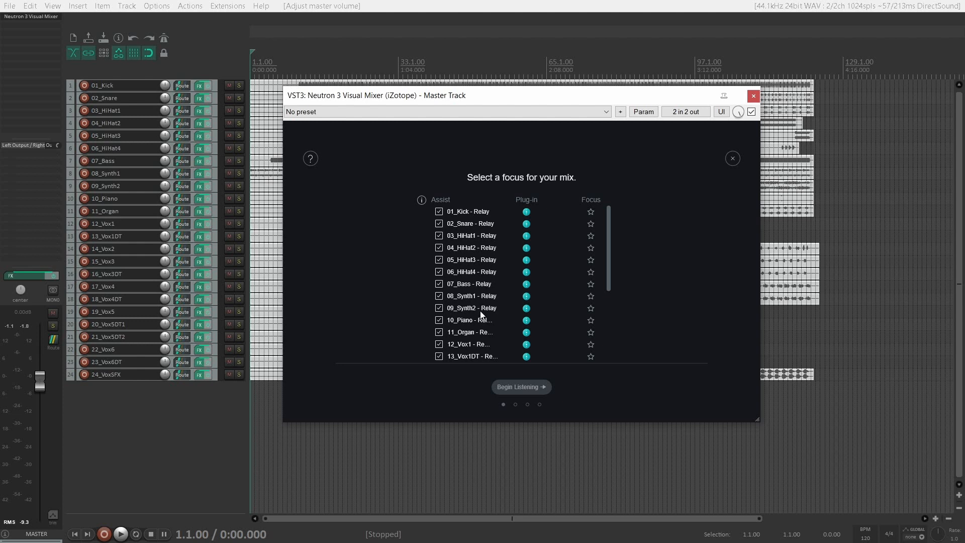
scroll(476, 264, down, 5)
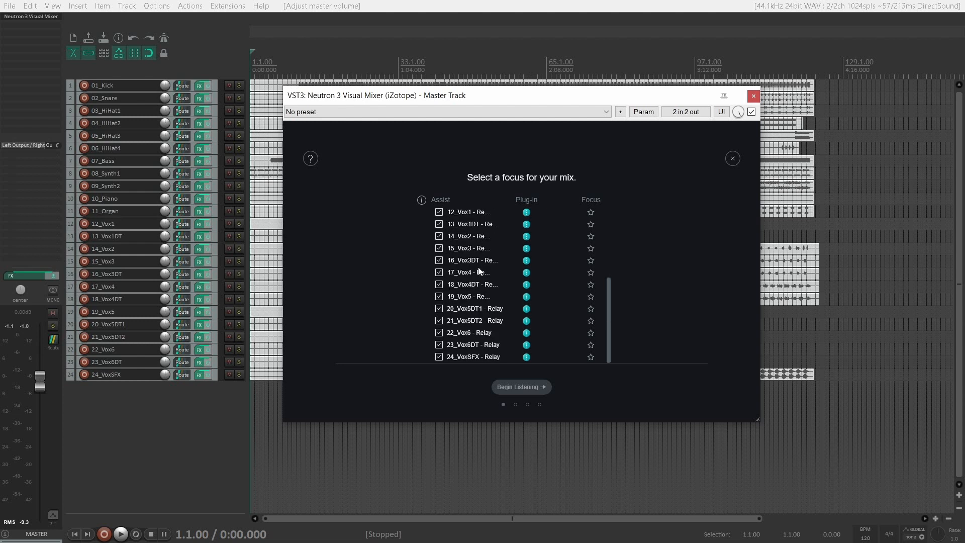
scroll(478, 268, up, 5)
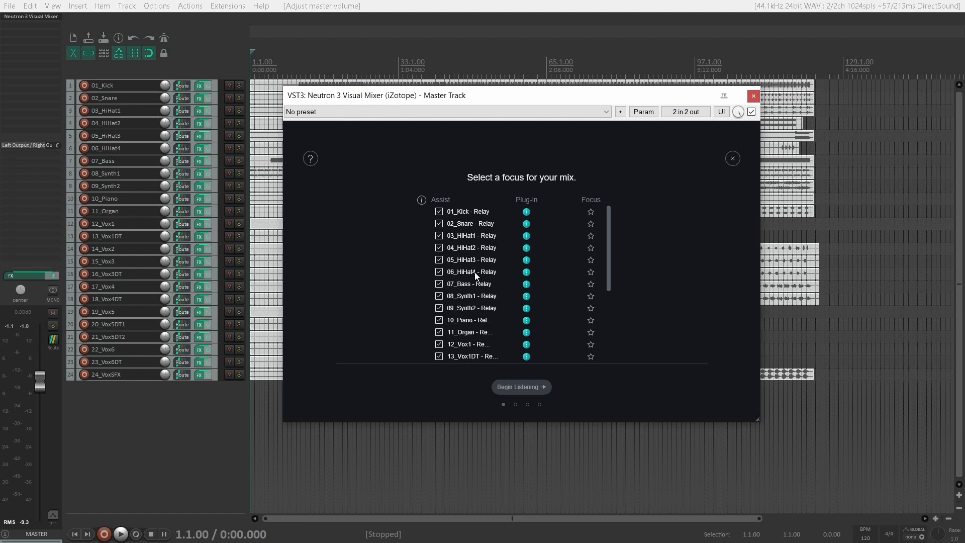
scroll(475, 275, down, 5)
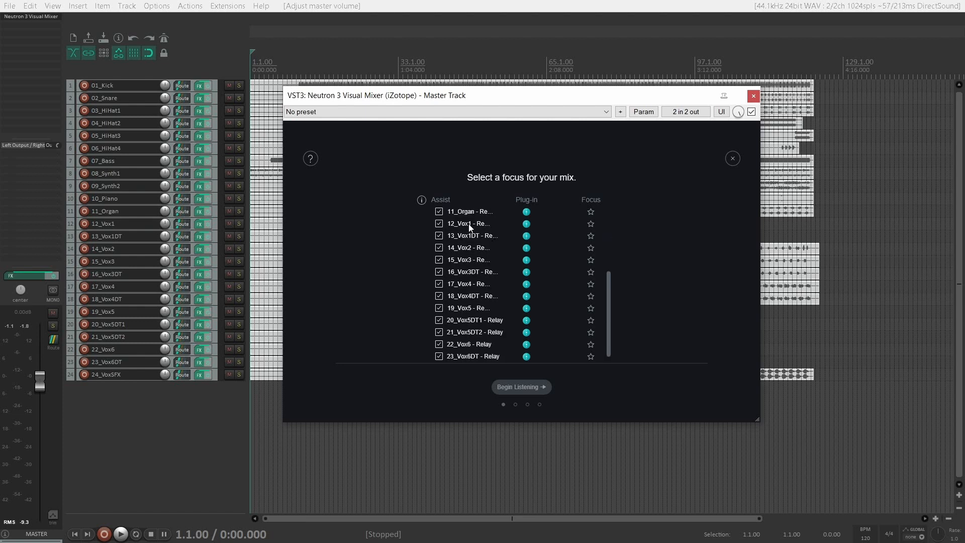
click(591, 223)
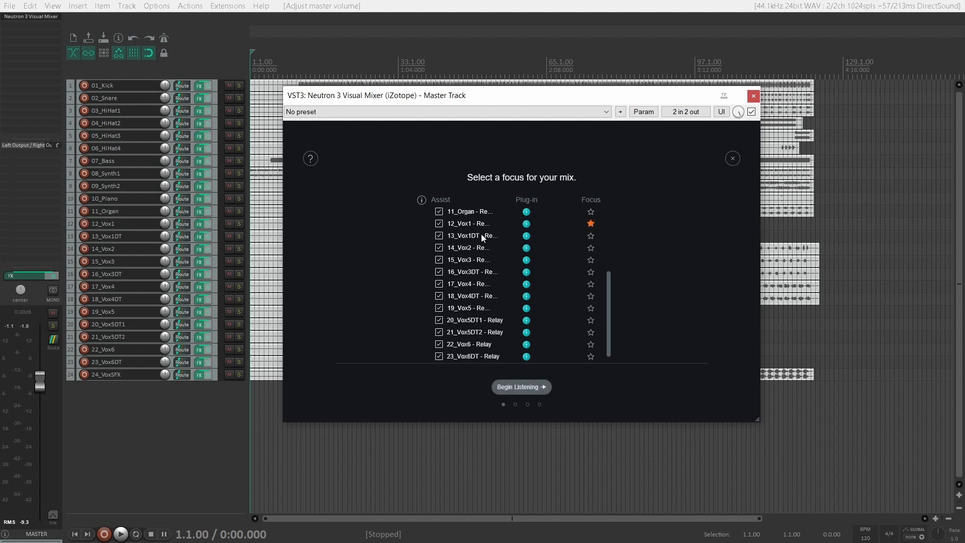
click(526, 388)
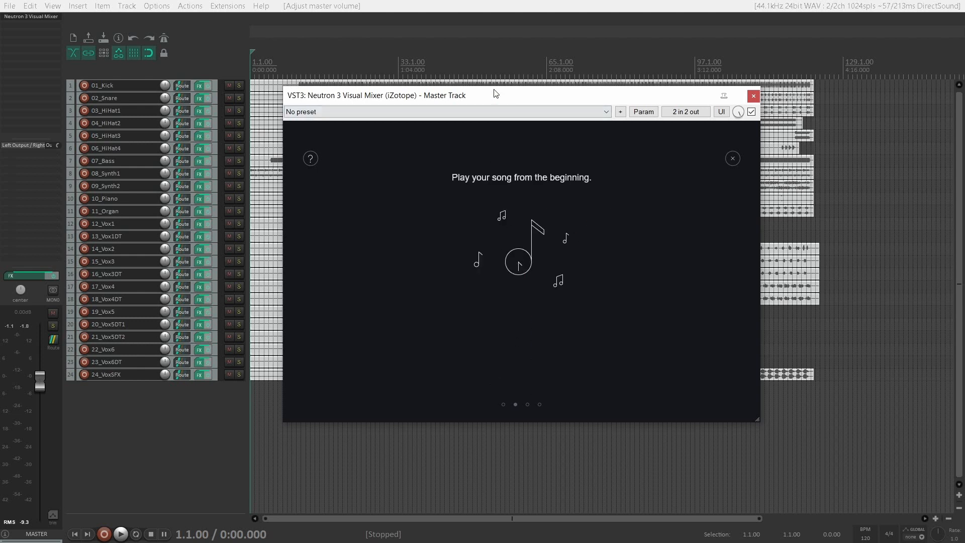
Play the song from the beginning to the end for the Mix Assistant to analyse, and go to its results.
drag(495, 93, 500, 140)
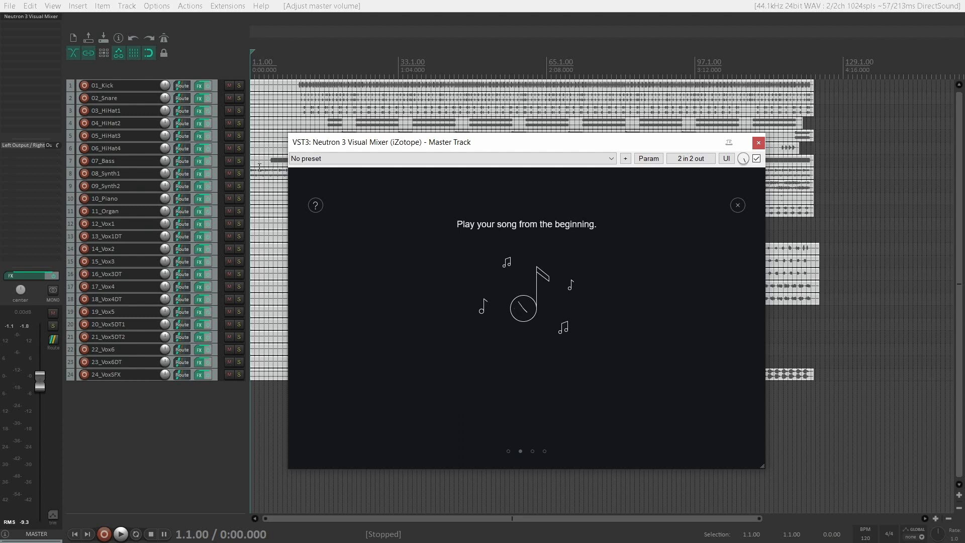
key(space)
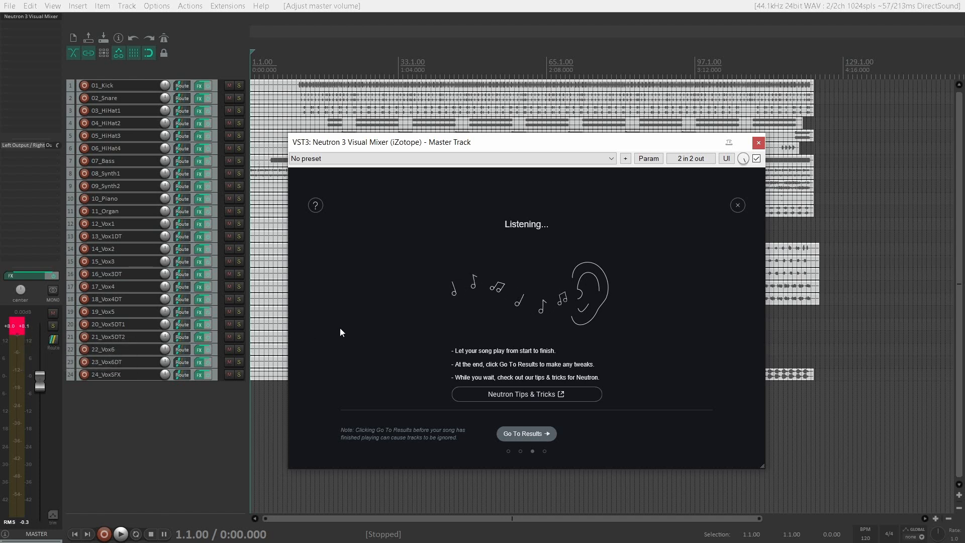
click(529, 435)
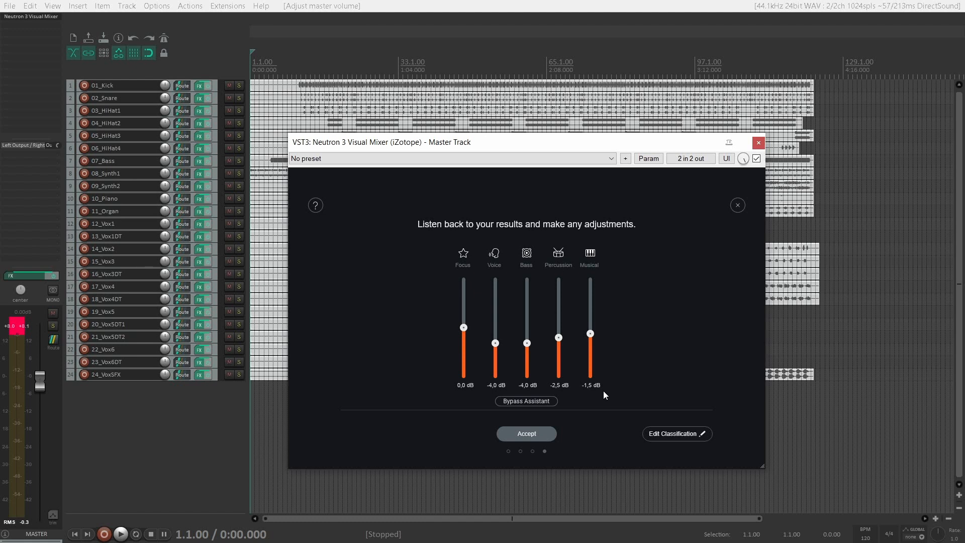
Edit the Mix Assistant's classification so that 10_Piano and 11_Organ are both of the Musical track type.
click(680, 434)
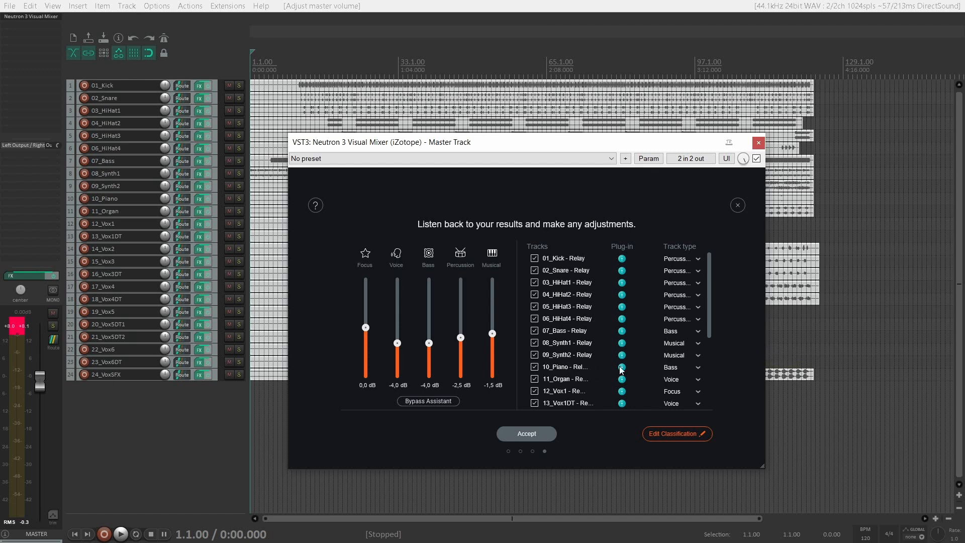
click(675, 368)
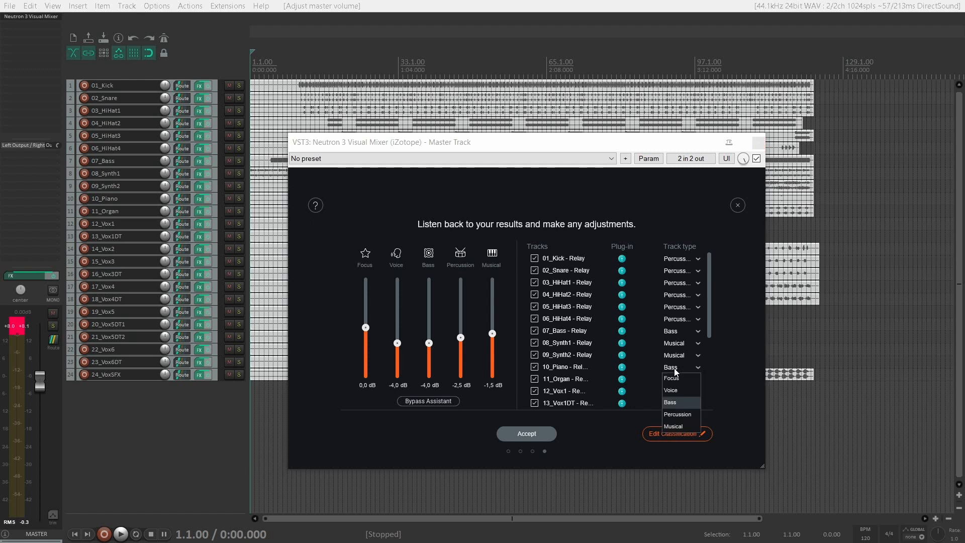
click(677, 429)
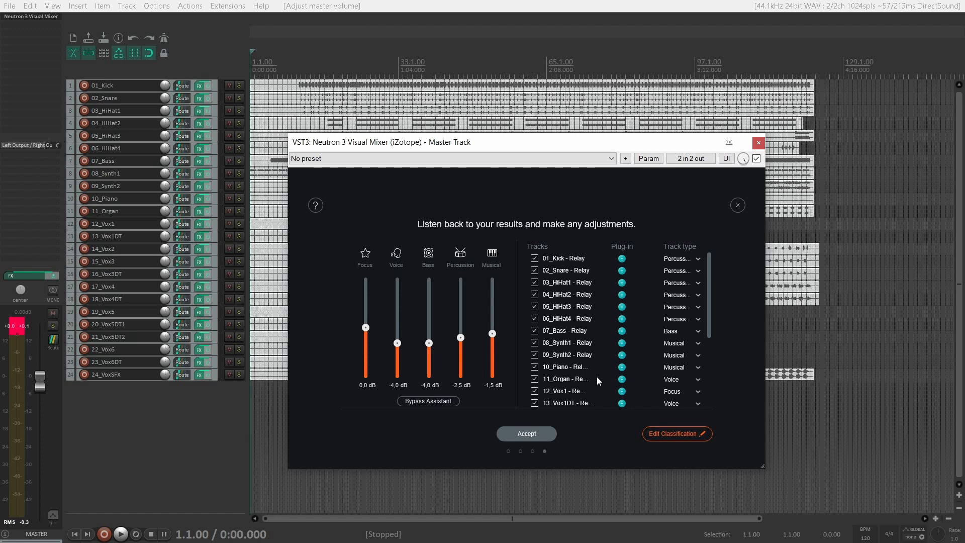
click(677, 381)
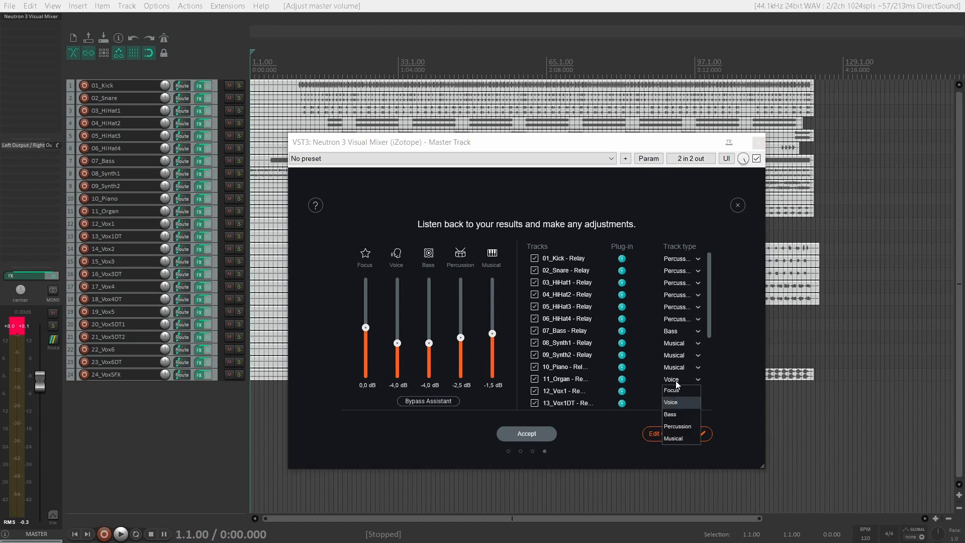
click(684, 436)
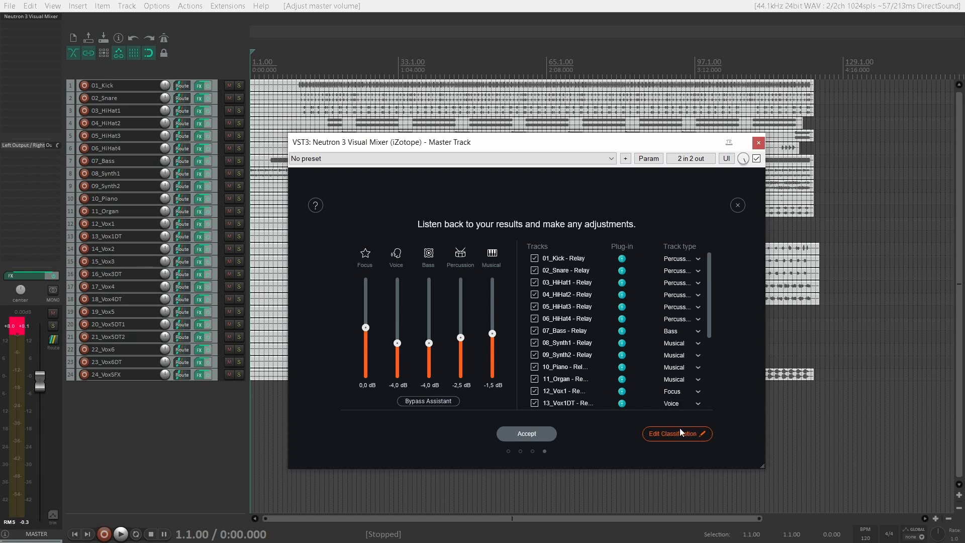
Check the assigned track types of the remaining tracks down to 24_VoxSFX and close the classification list.
scroll(640, 366, down, 2)
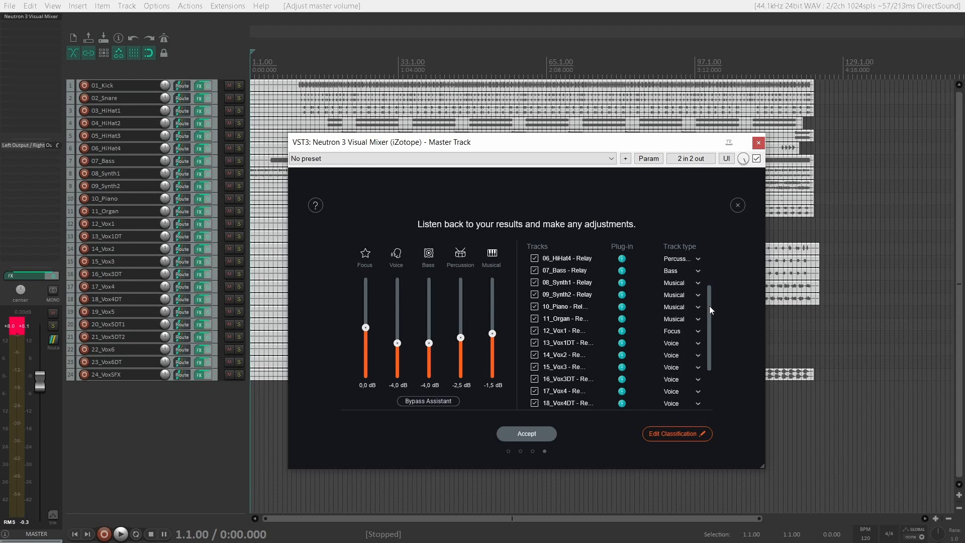
drag(710, 308, 711, 329)
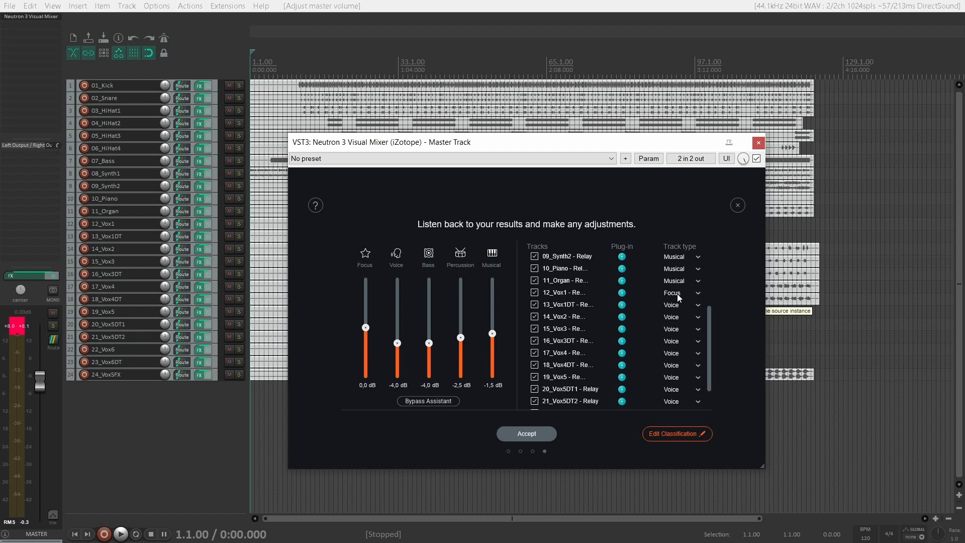
drag(710, 315, 713, 333)
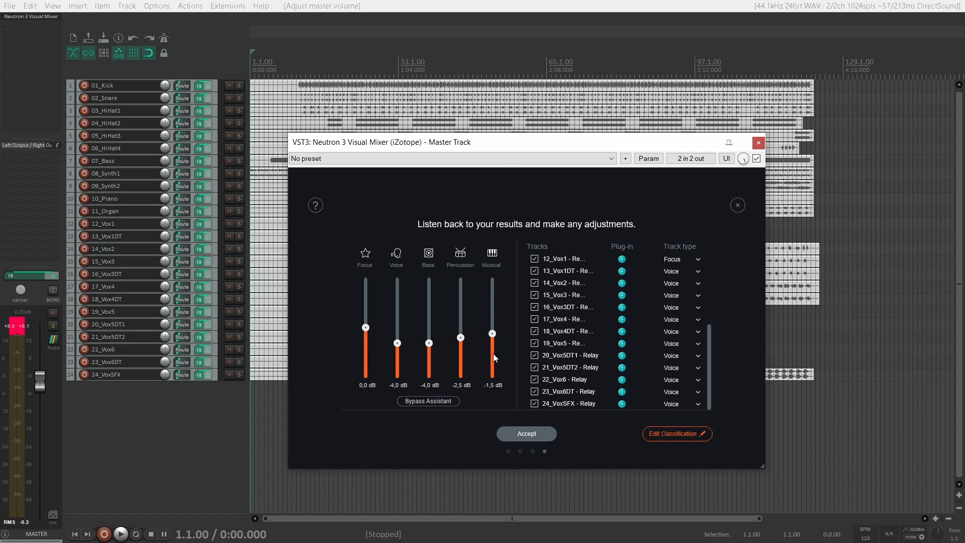
click(672, 434)
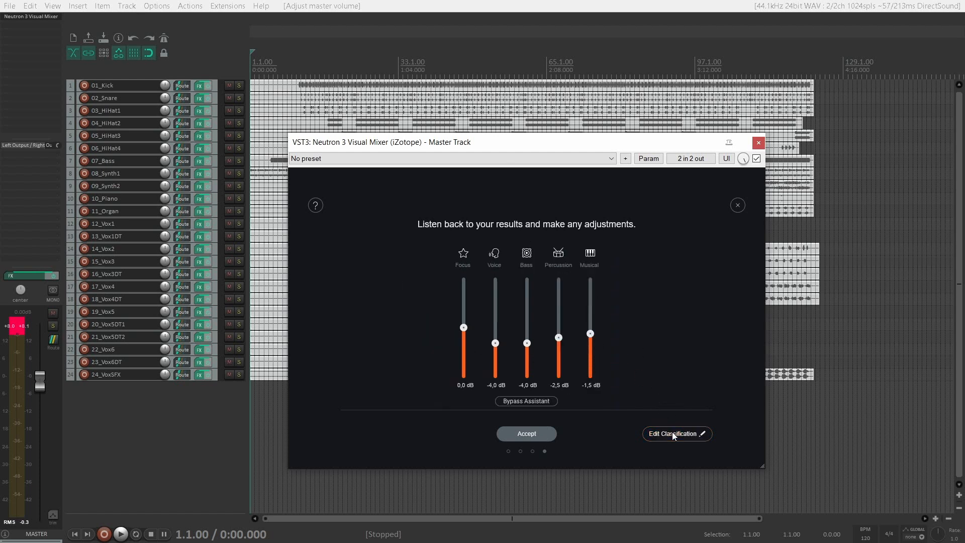
Audition the Mix Assistant's balance from bar 49 and restart playback from bar 38.
click(473, 60)
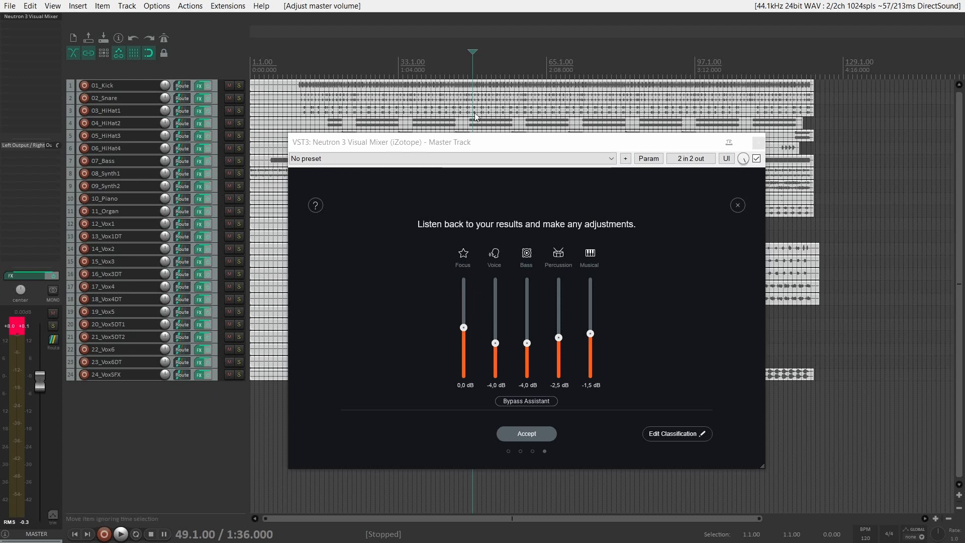
key(space)
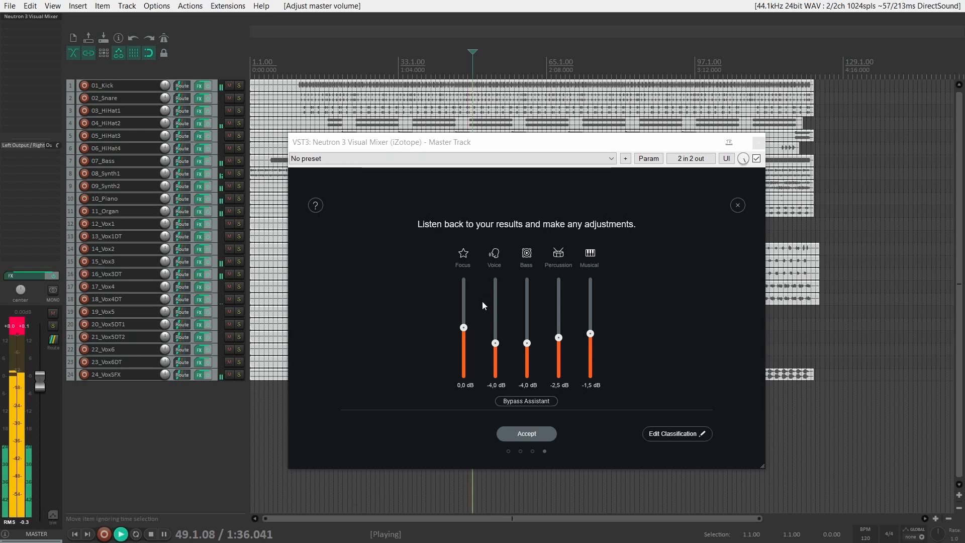
click(421, 71)
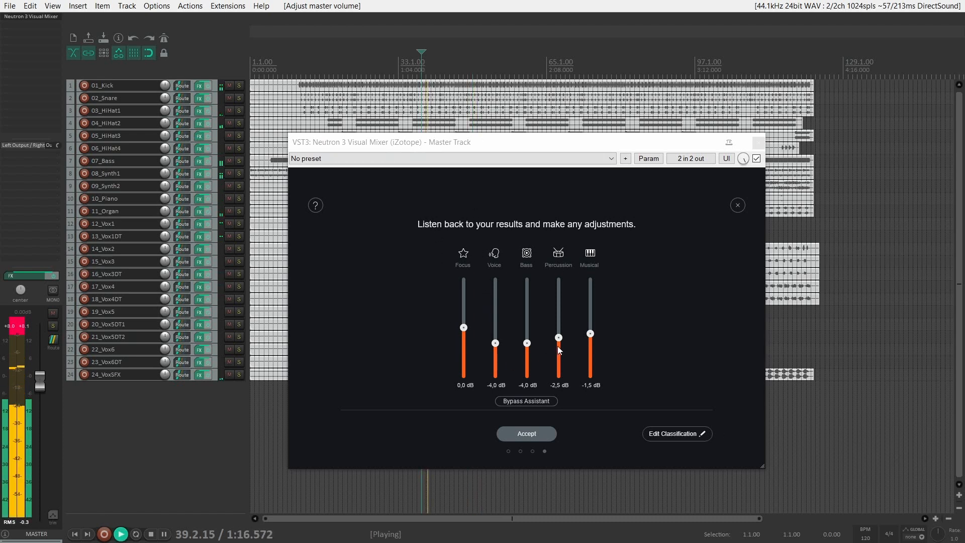
Set the group levels by ear to about 0.6 dB Focus, -3.0 dB Voice, -1.8 dB Bass, 0.1 dB Percussion and -0.3 dB Musical, and stop playback.
drag(559, 341, 562, 264)
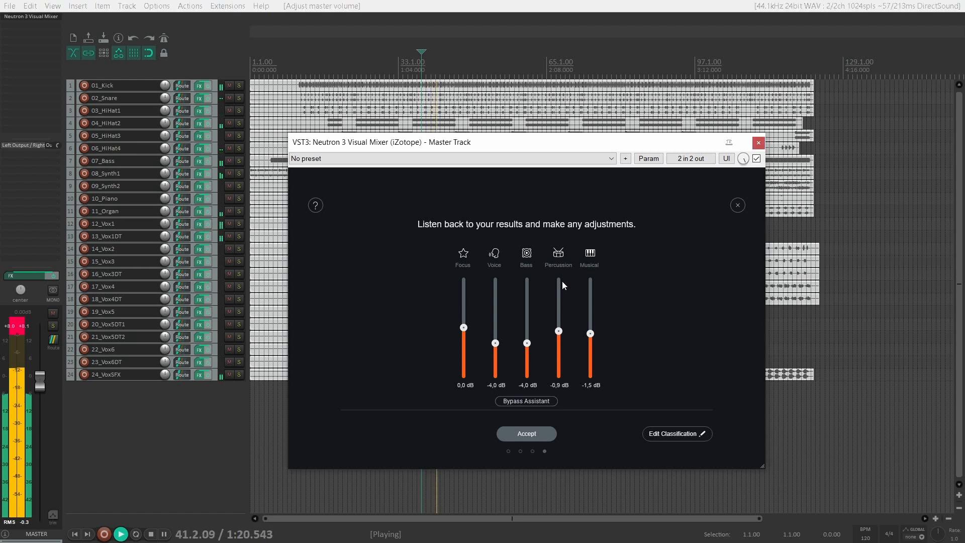
drag(591, 341, 535, 288)
drag(496, 344, 494, 327)
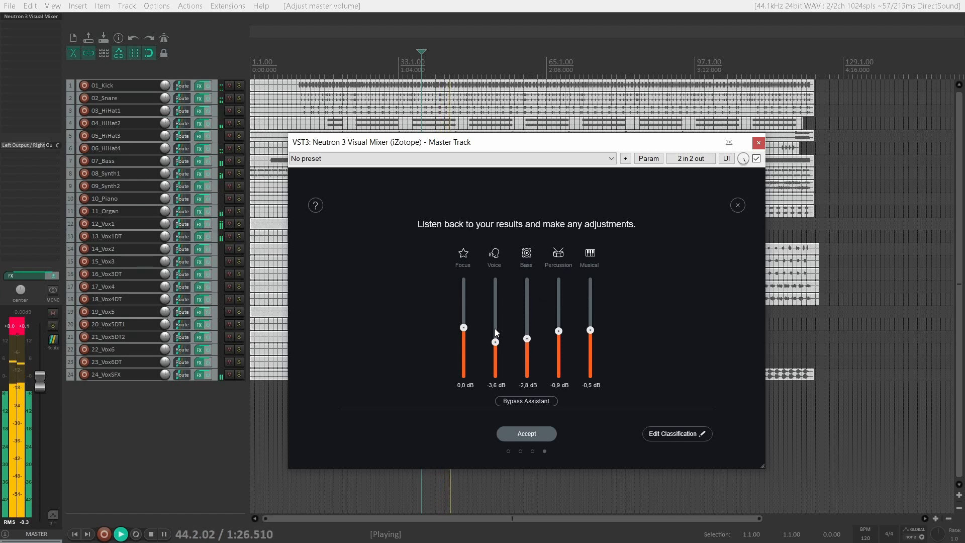
drag(559, 331, 557, 317)
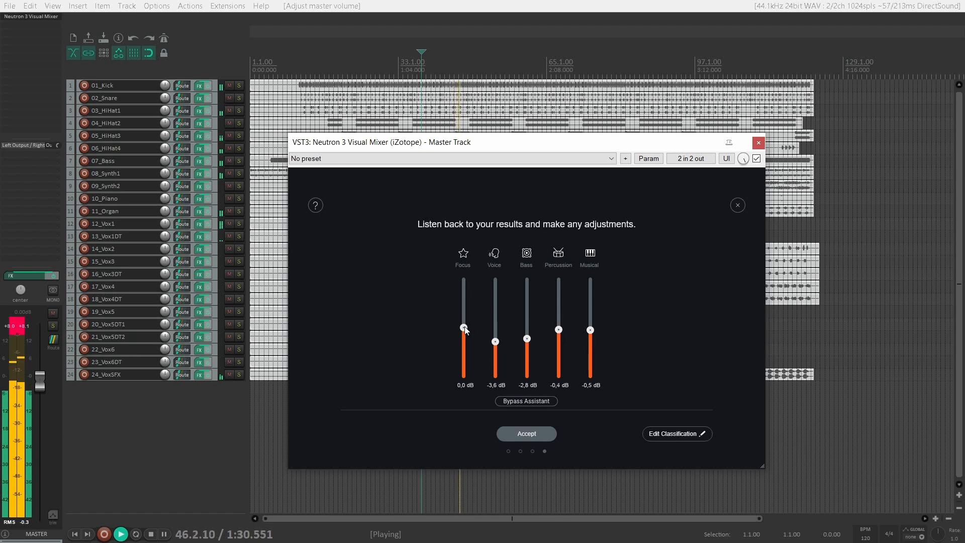
drag(465, 330, 464, 315)
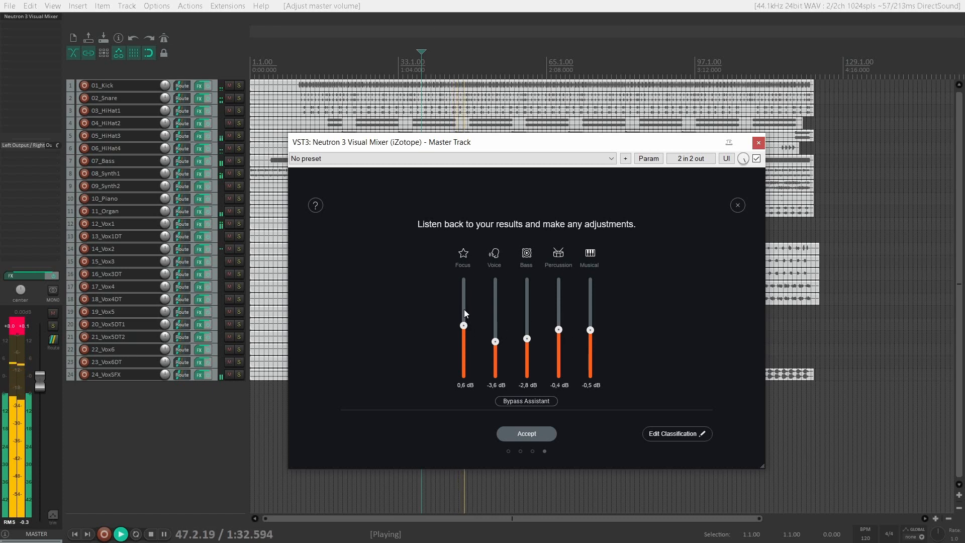
drag(557, 331, 527, 324)
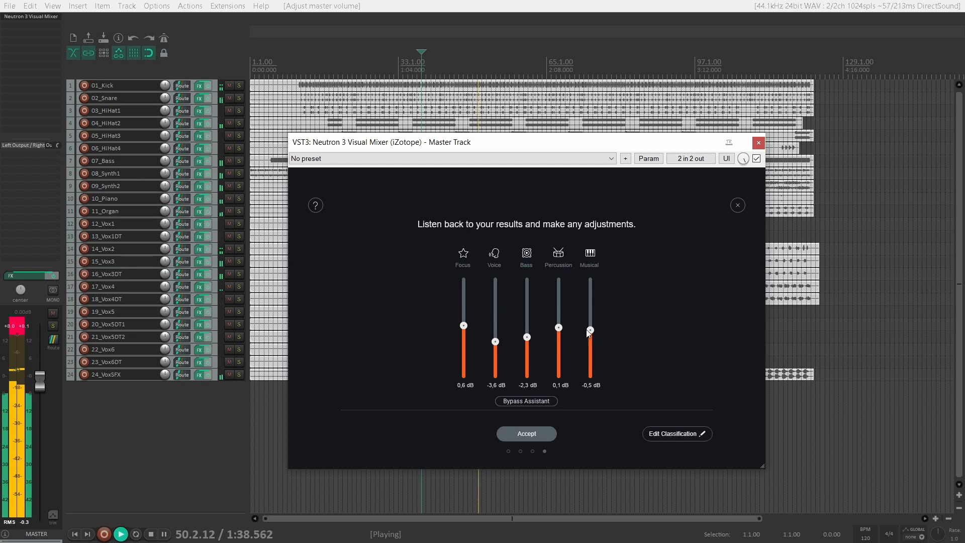
drag(591, 331, 590, 326)
drag(525, 338, 496, 339)
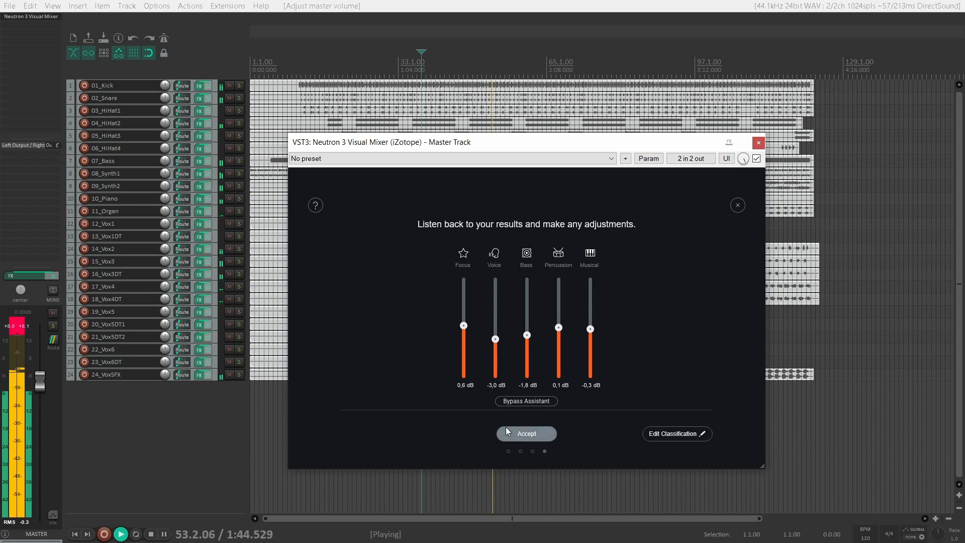
key(space)
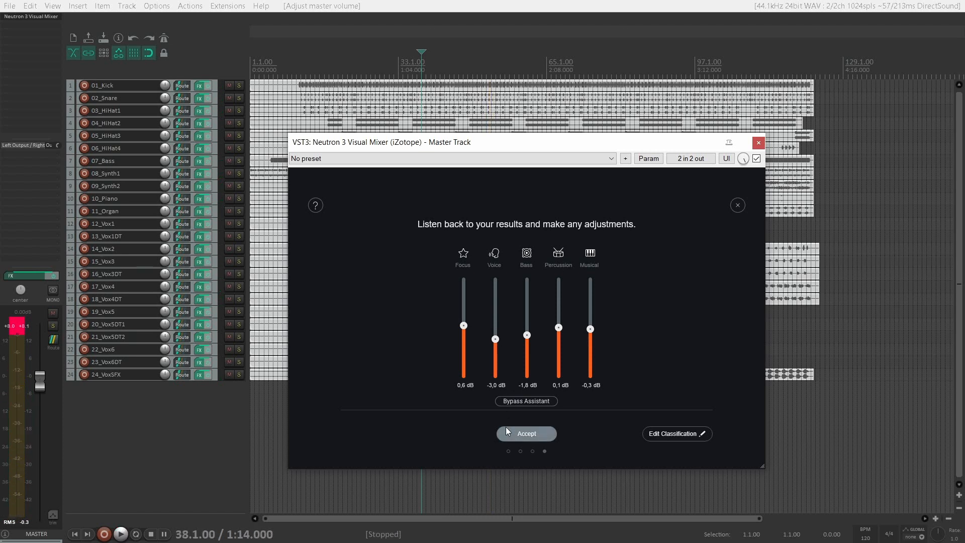
Reset the master meter's peak readout and accept the Mix Assistant's adjusted results.
click(21, 329)
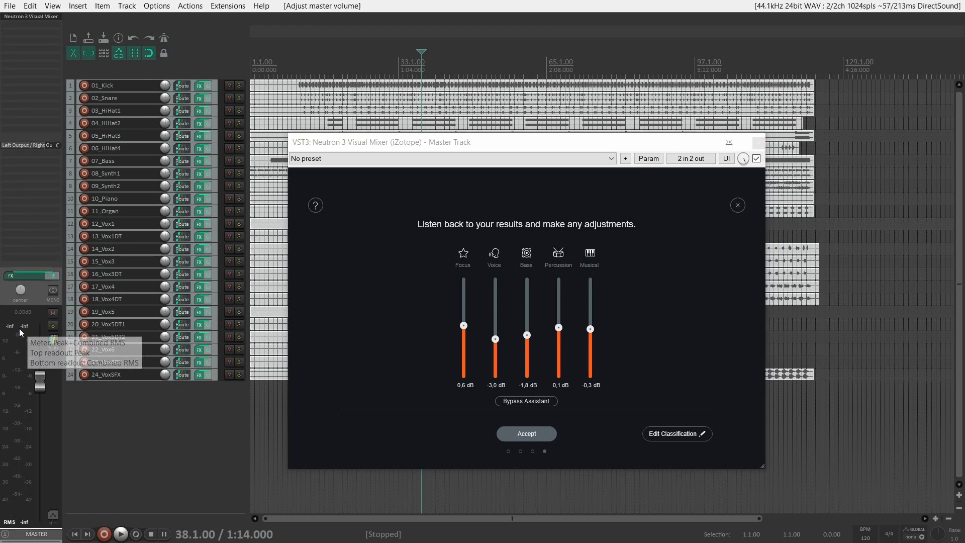
click(527, 433)
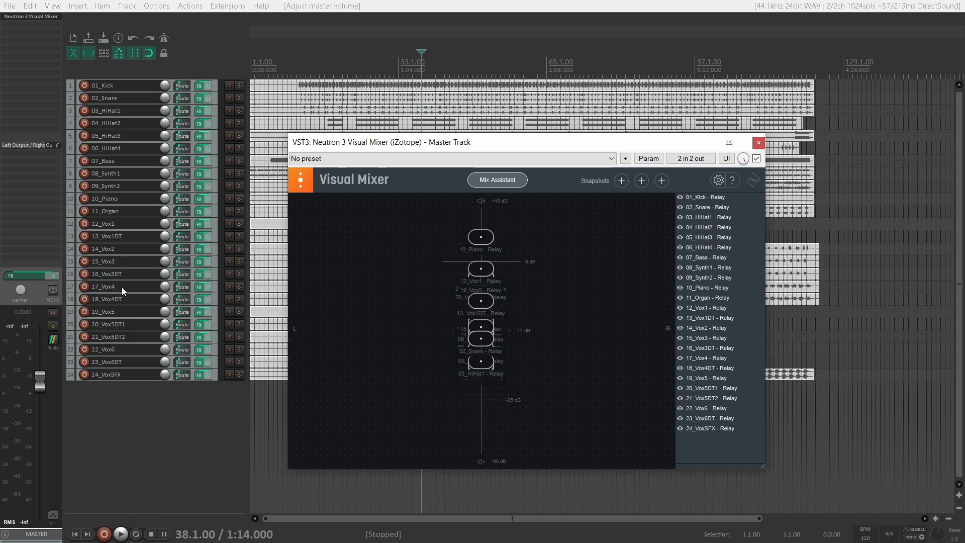
Open the Relay plug-in on 17_Vox4, raise its gain to about -5.7 dB, and highlight the track's node in the Visual Mixer.
right_click(200, 287)
click(212, 298)
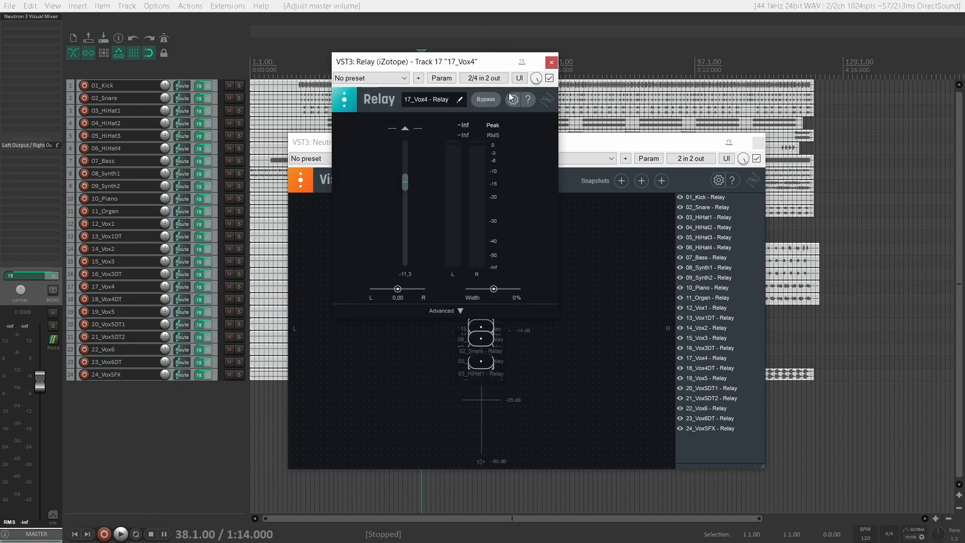
drag(495, 62, 305, 130)
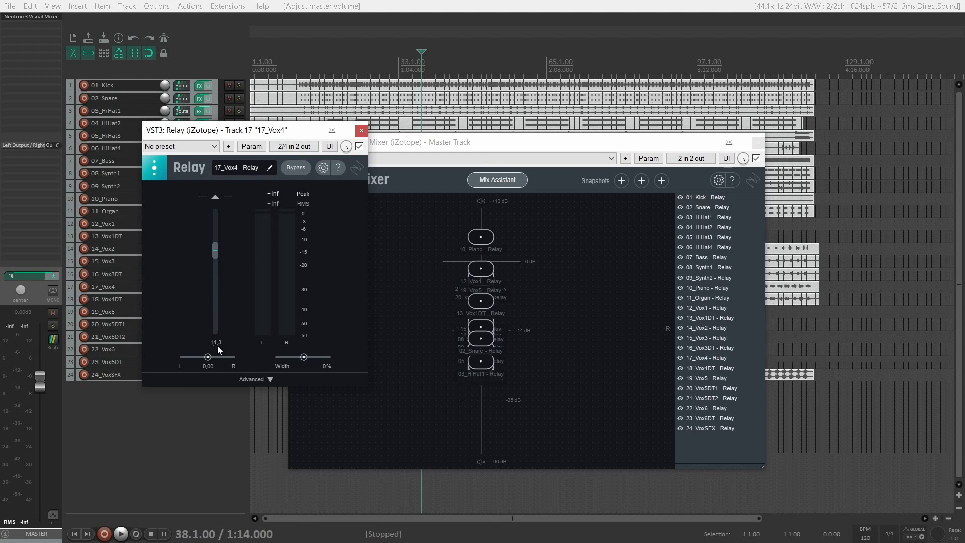
mouse_move(218, 252)
mouse_down()
mouse_move(212, 262)
mouse_move(221, 244)
mouse_up()
click(705, 358)
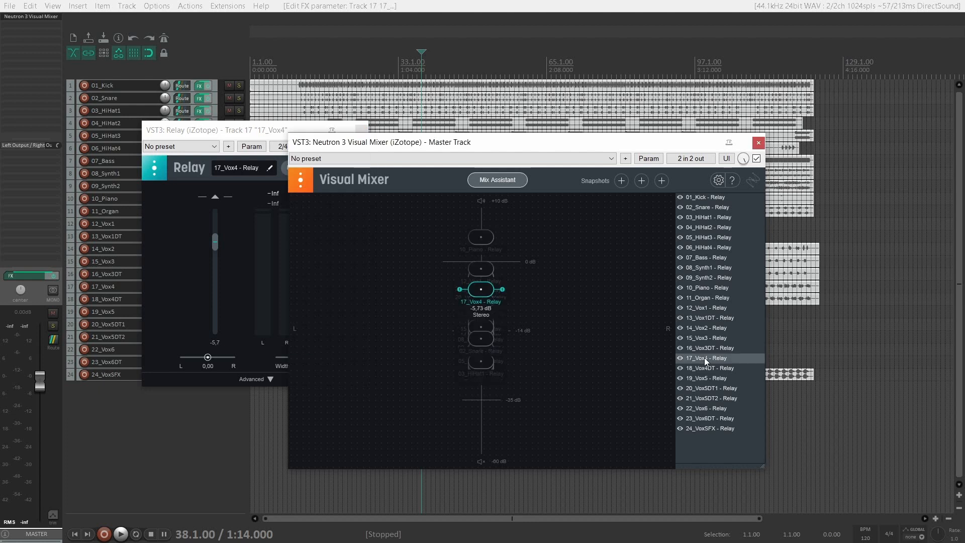
Lower 17_Vox4's Relay gain to about -13.4 dB, and move its Visual Mixer node to about -11.4 dB and -0.24 pan.
click(233, 134)
drag(217, 237, 216, 249)
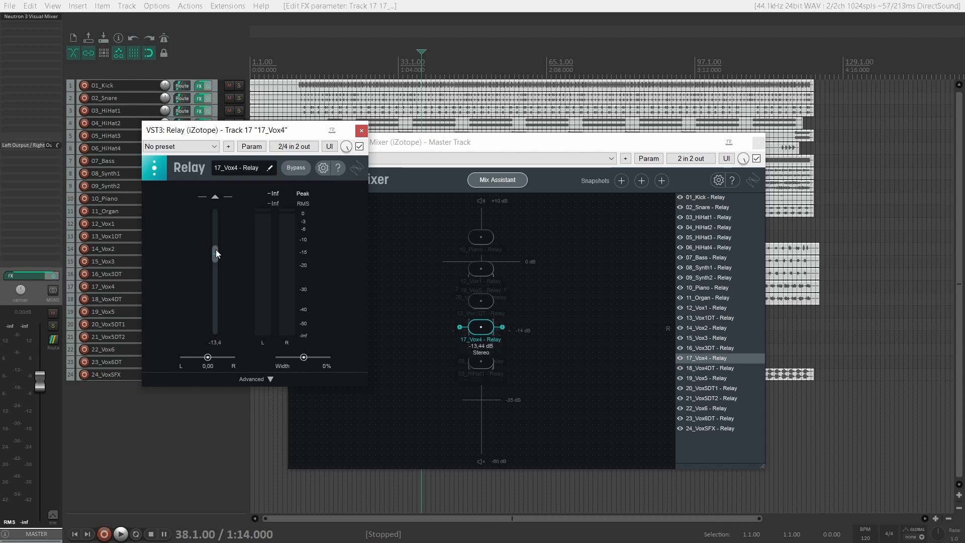
drag(482, 329, 436, 321)
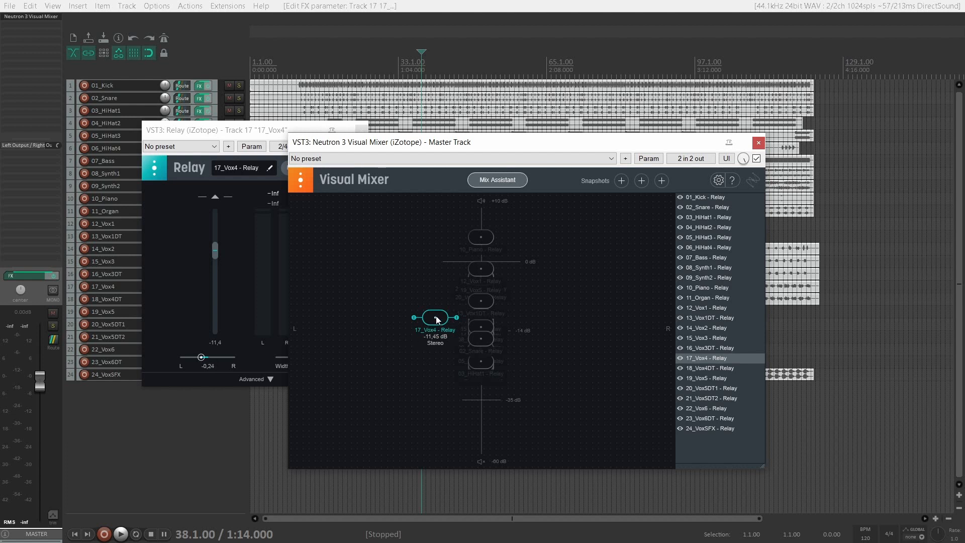
Return 17_Vox4's pan to 0.00 while keeping its level, and close its Relay plug-in.
drag(437, 319, 486, 318)
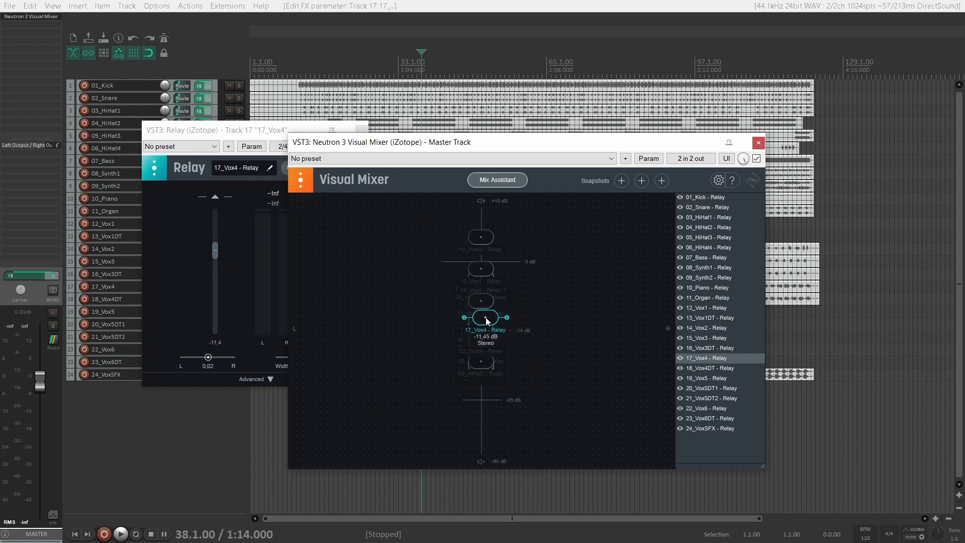
double_click(208, 358)
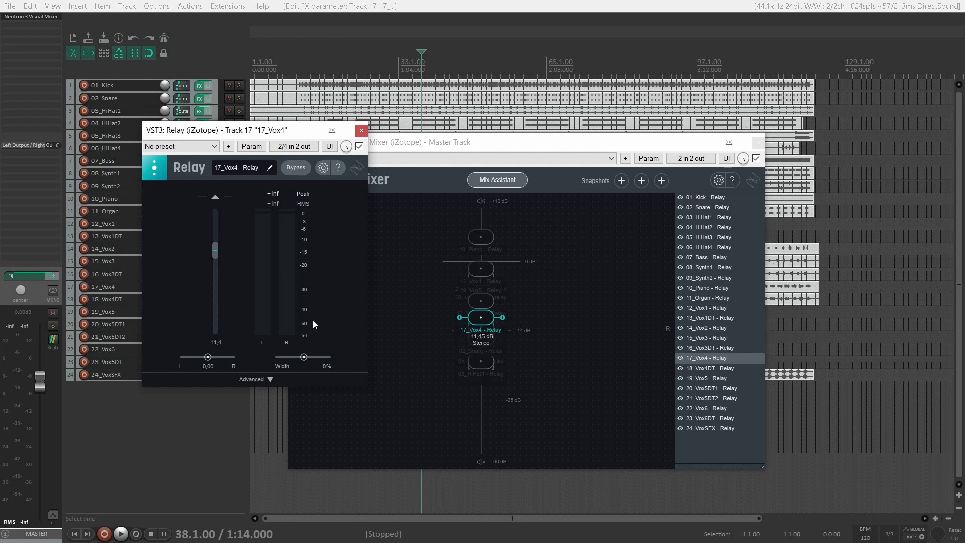
click(361, 131)
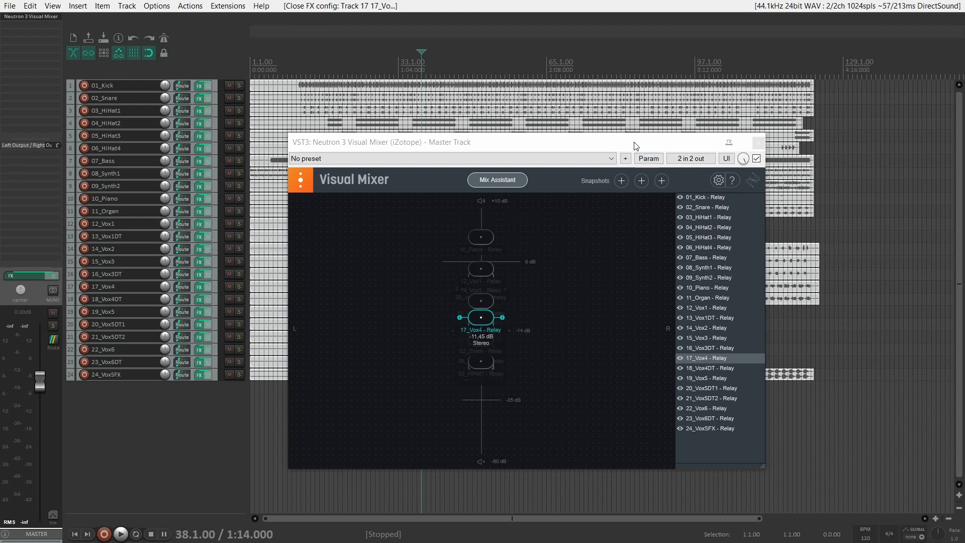
Hide the nodes of tracks 01_Kick through 11_Organ in the Visual Mixer.
drag(634, 145, 605, 88)
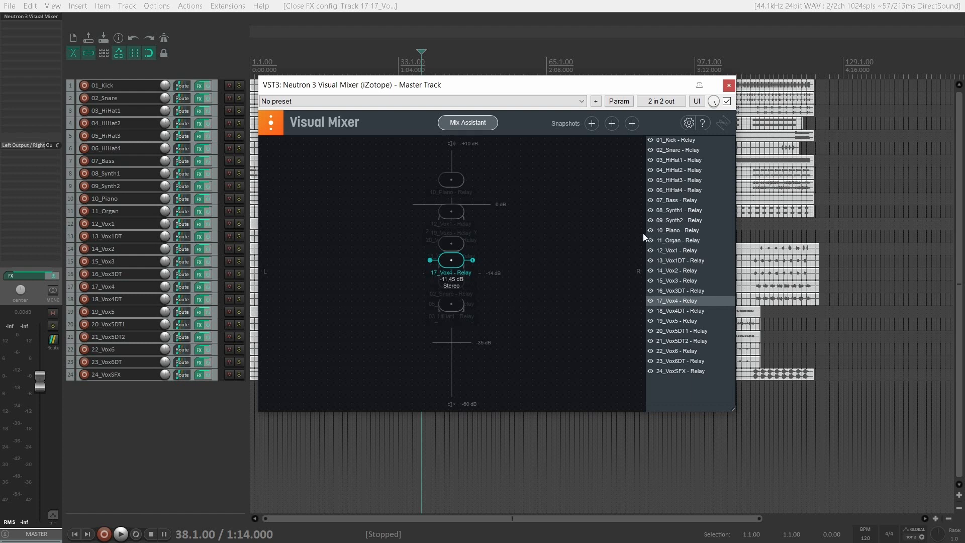
click(651, 140)
click(650, 150)
click(651, 159)
click(651, 170)
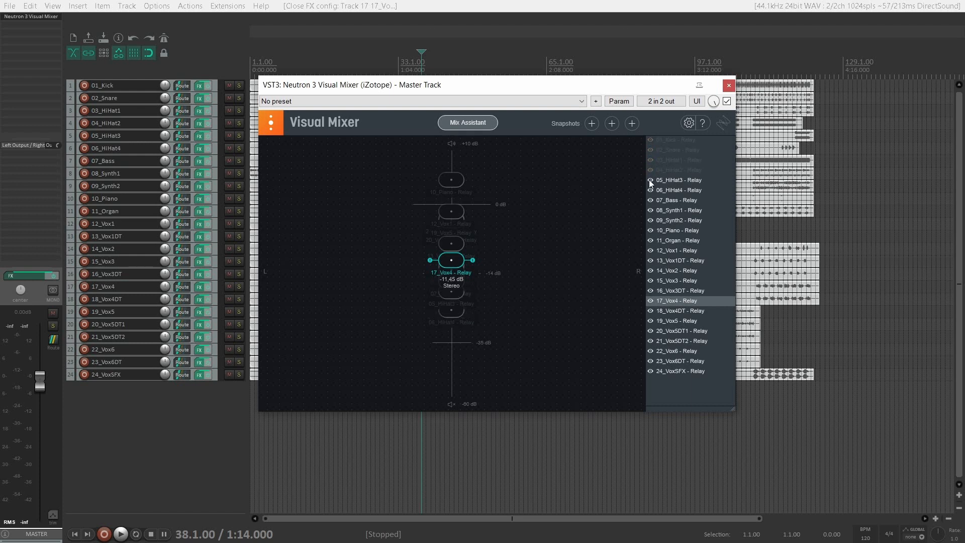
click(650, 180)
click(650, 190)
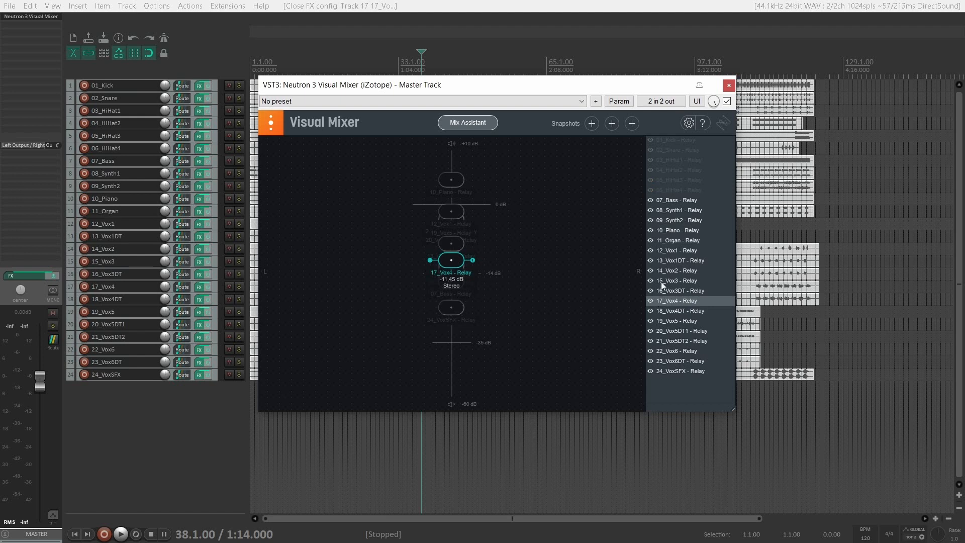
click(650, 200)
click(650, 210)
click(651, 221)
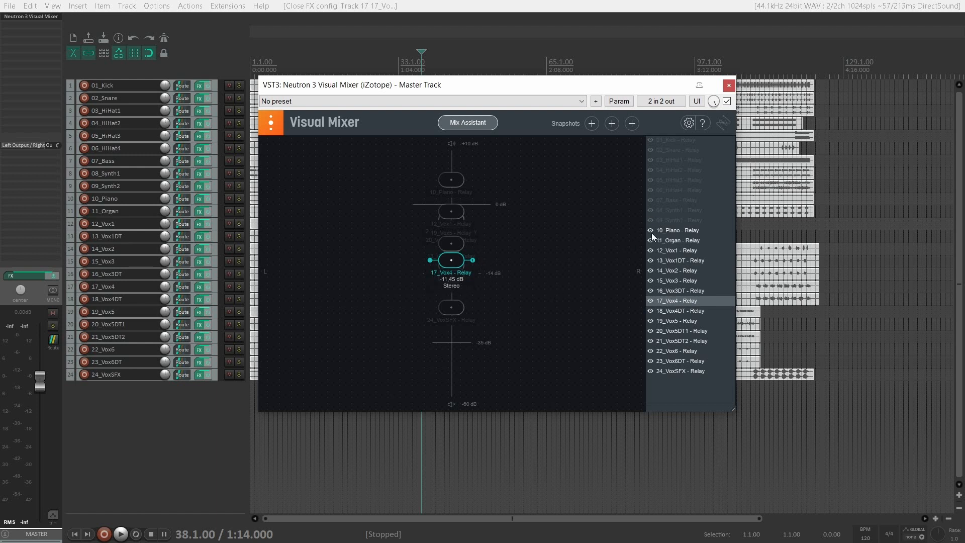
click(650, 230)
click(651, 240)
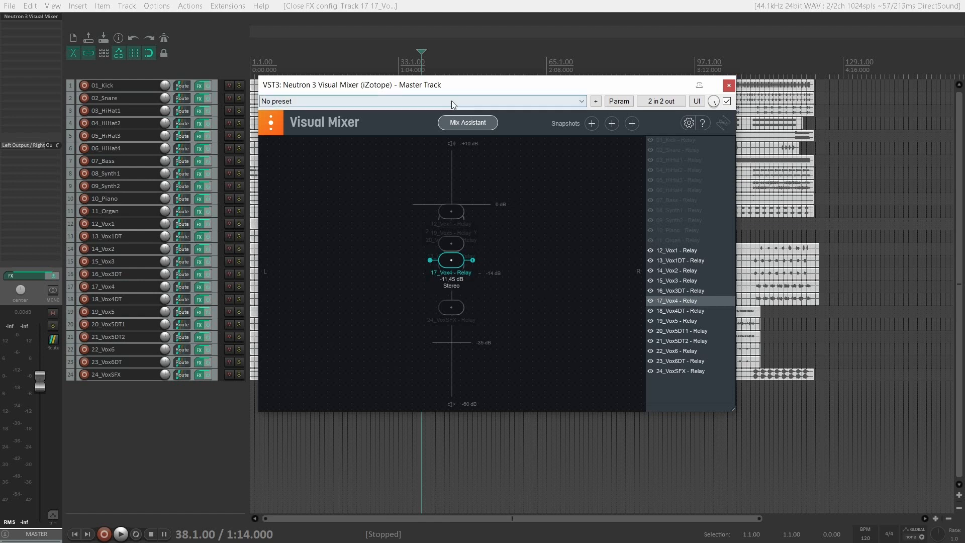
Uncover the vocal tracks, highlight 17_Vox4 and 18_Vox4DT, and set a time selection over the first backing-vocal passage, from 47.1.00 to 61.1.00.
drag(466, 91, 511, 349)
scroll(513, 274, up, 3)
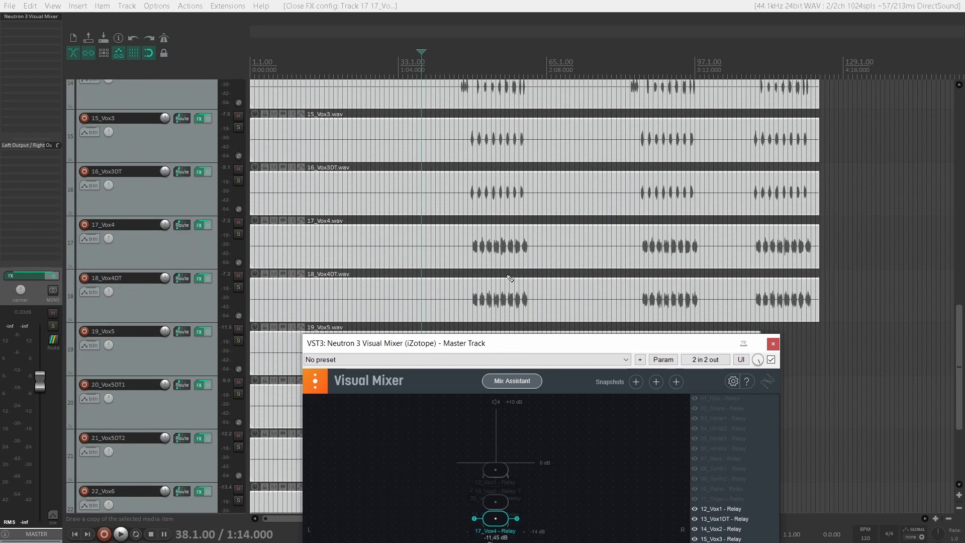
scroll(513, 274, down, 3)
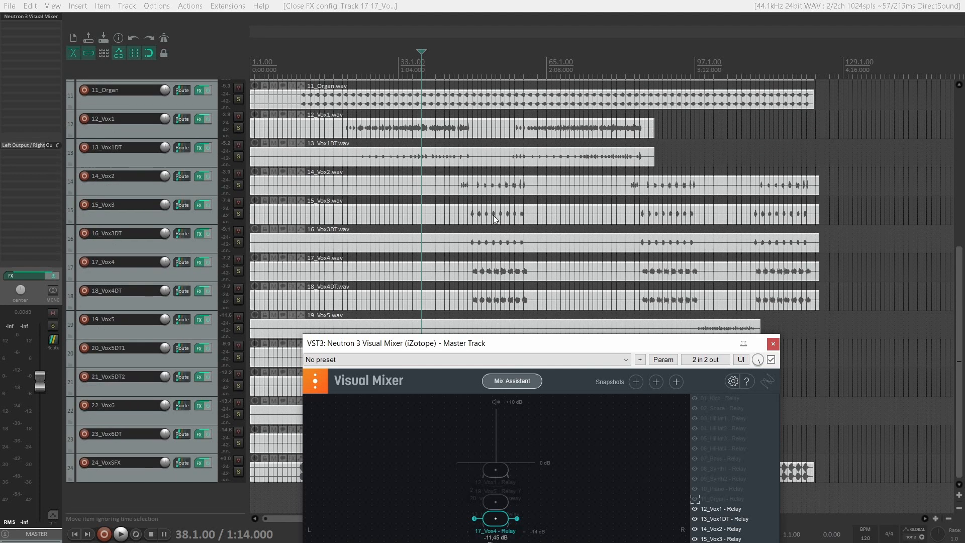
click(213, 271)
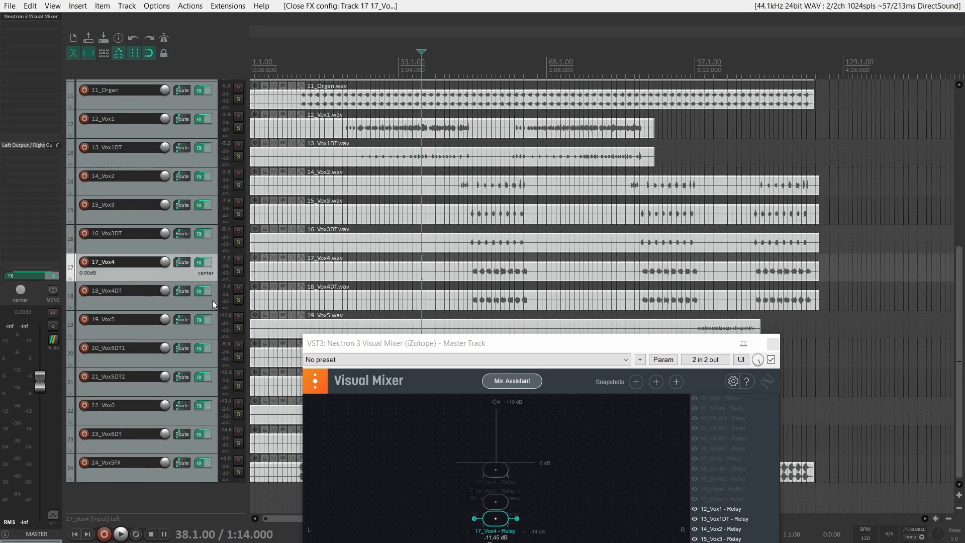
ctrl+click(212, 300)
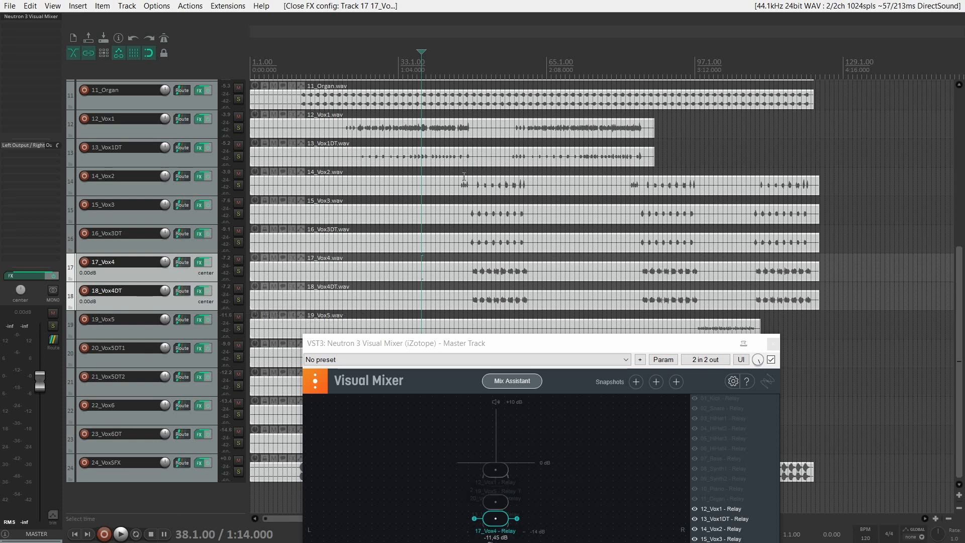
drag(465, 162, 530, 201)
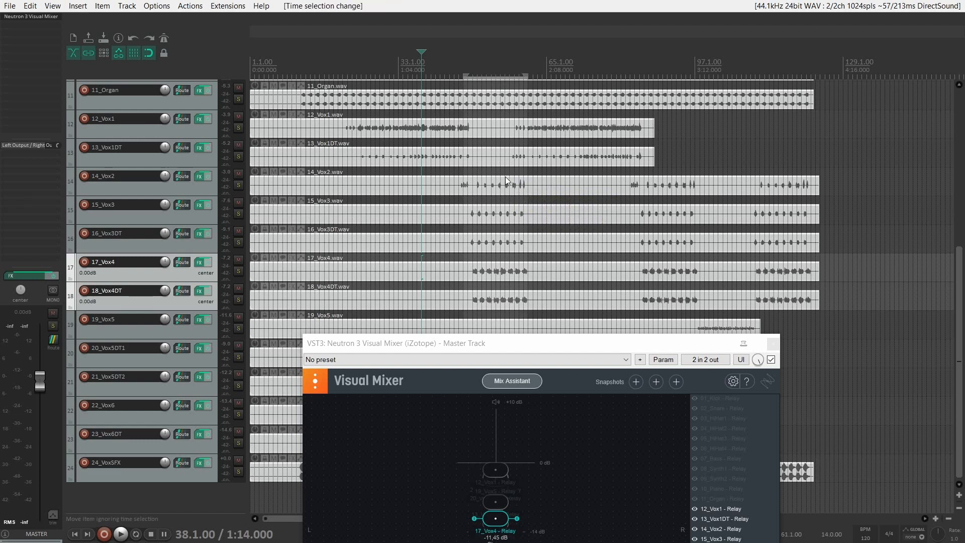
click(505, 176)
scroll(505, 176, up, 3)
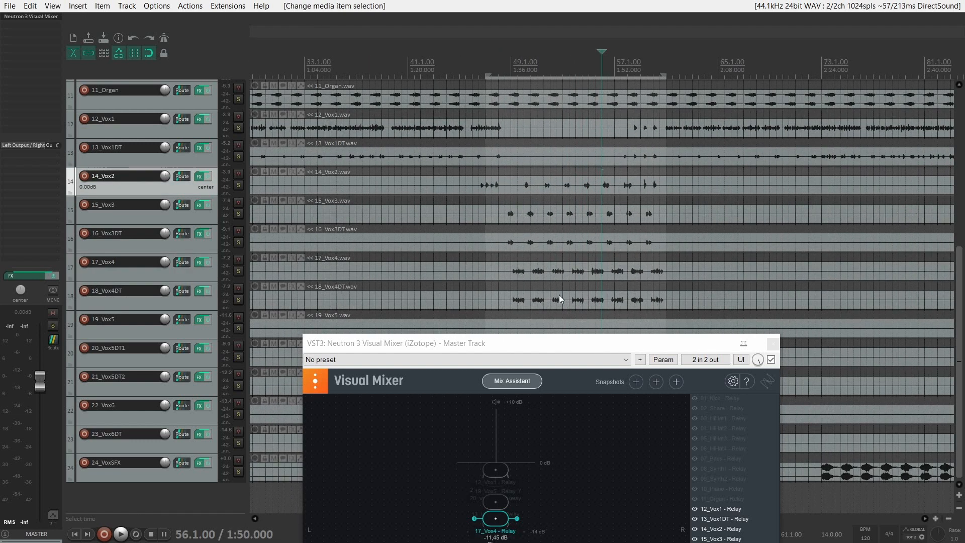
Compare the doubled backing vocals by highlighting tracks 18_Vox4DT, 17_Vox4, 15_Vox3 and 16_Vox3DT one after another.
click(194, 303)
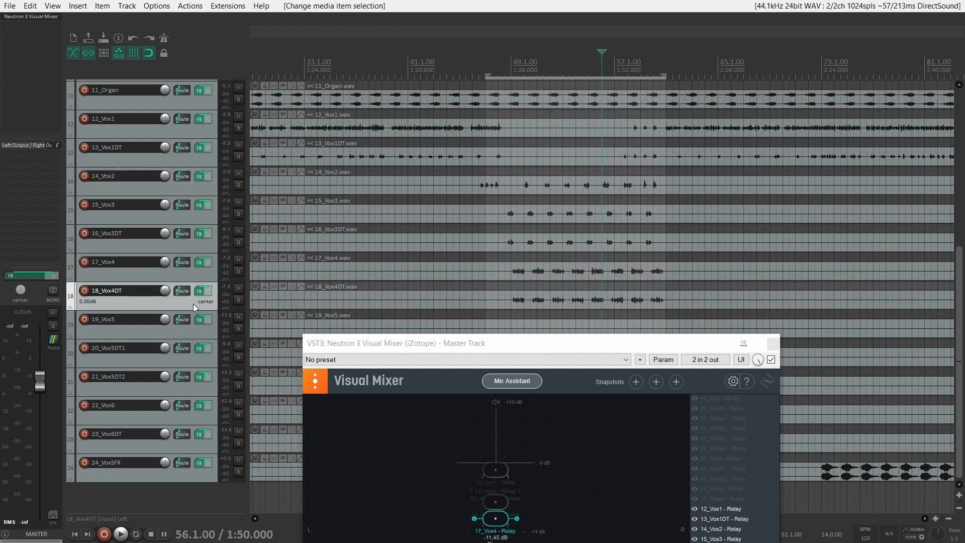
click(189, 273)
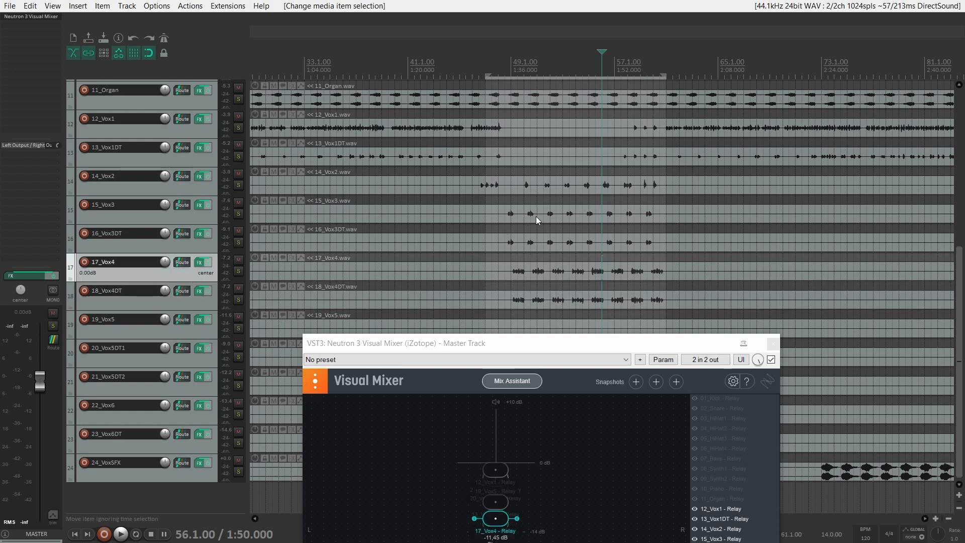
click(180, 216)
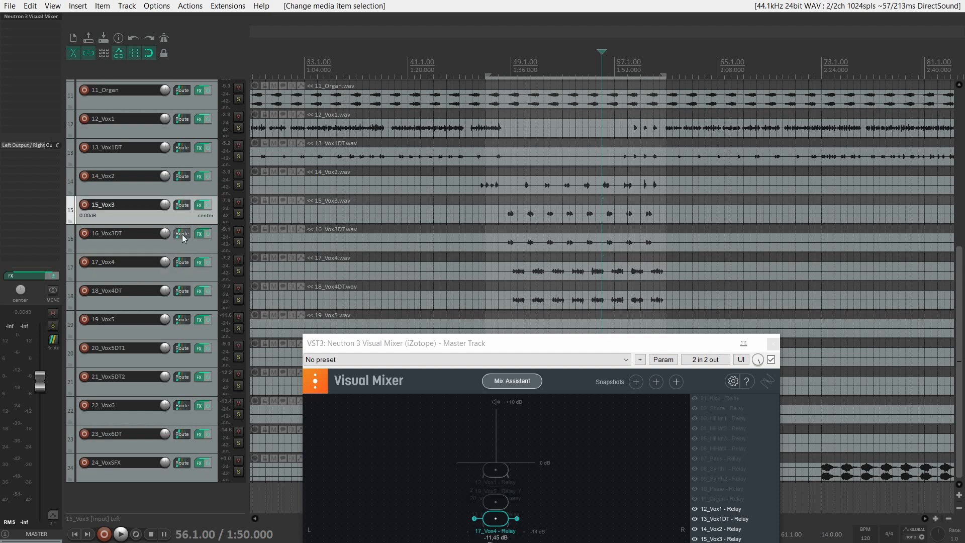
click(183, 246)
Spread the Vox3 pair in the Visual Mixer: 15_Vox3 well to the left at about -12.16 dB and 16_Vox3DT well to the right at about -11.75 dB.
drag(509, 346, 452, 75)
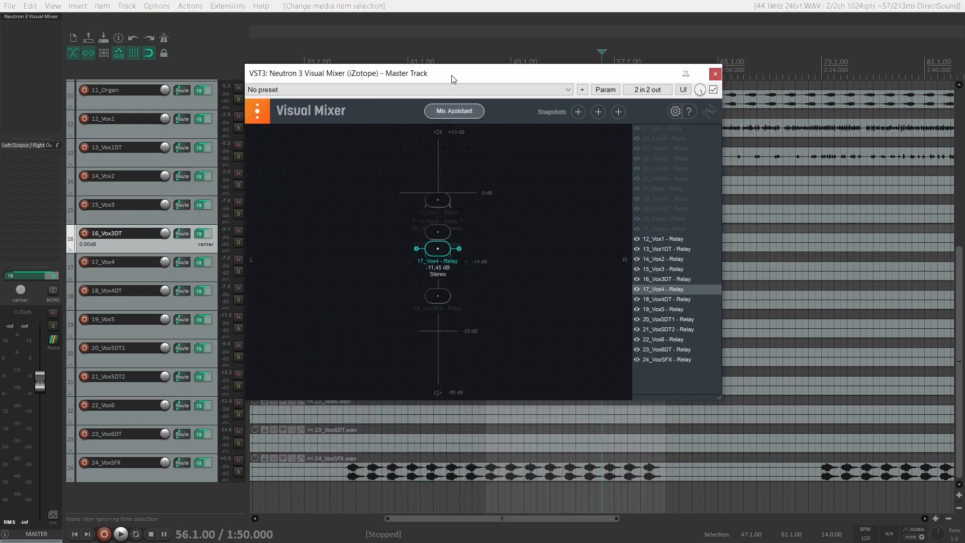
click(663, 270)
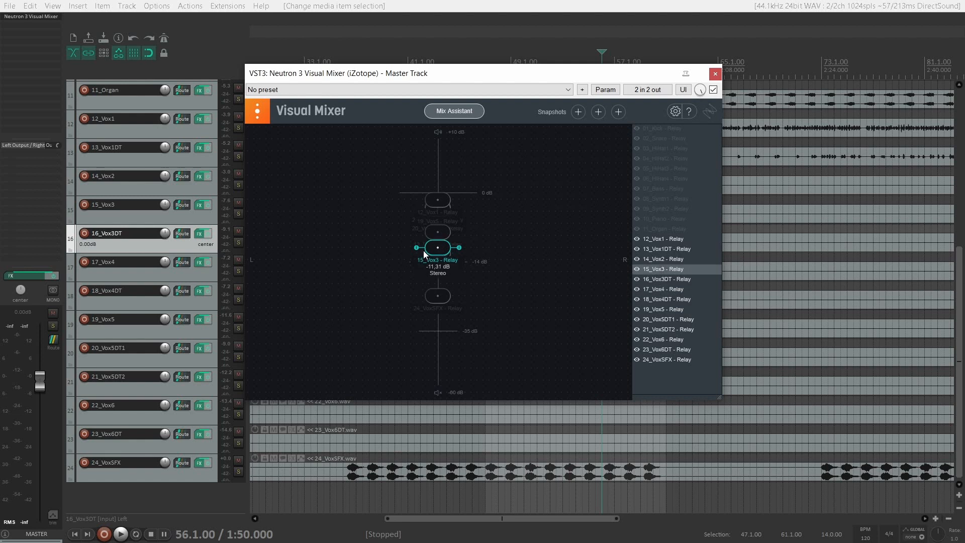
drag(416, 253, 301, 255)
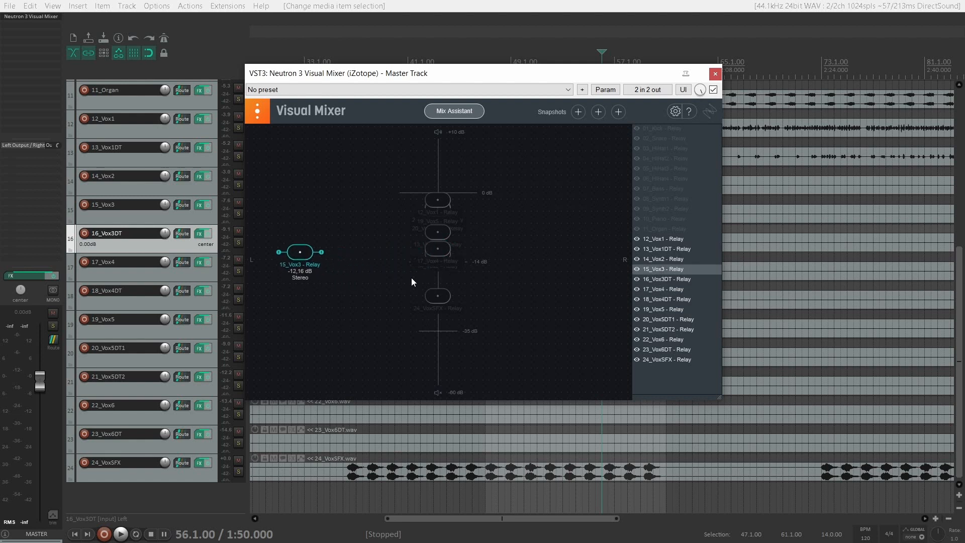
click(662, 279)
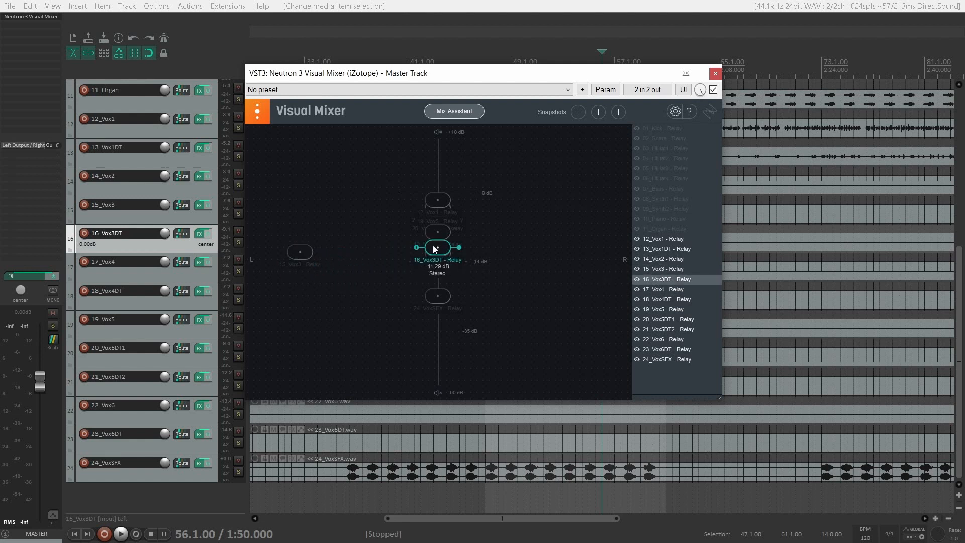
drag(439, 250, 559, 248)
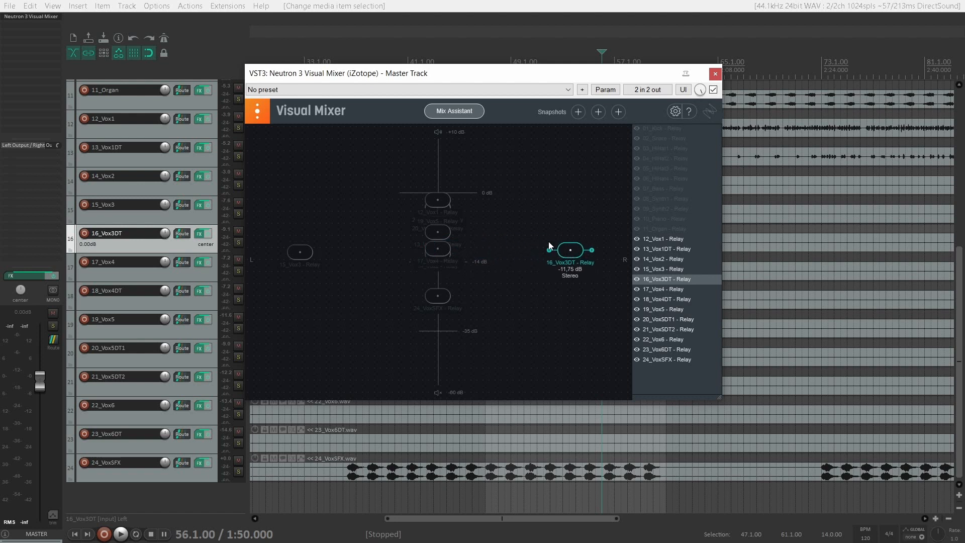
Play the backing-vocal passage from 49.1.00 to hear the panned Vox3 pair with the Visual Mixer in view, and stop playback.
key(space)
drag(571, 80, 715, 296)
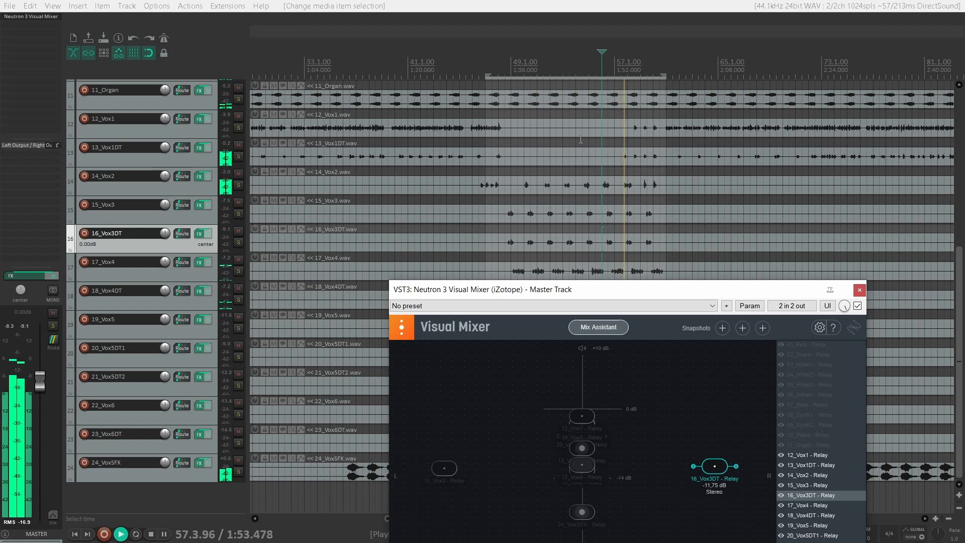
click(521, 103)
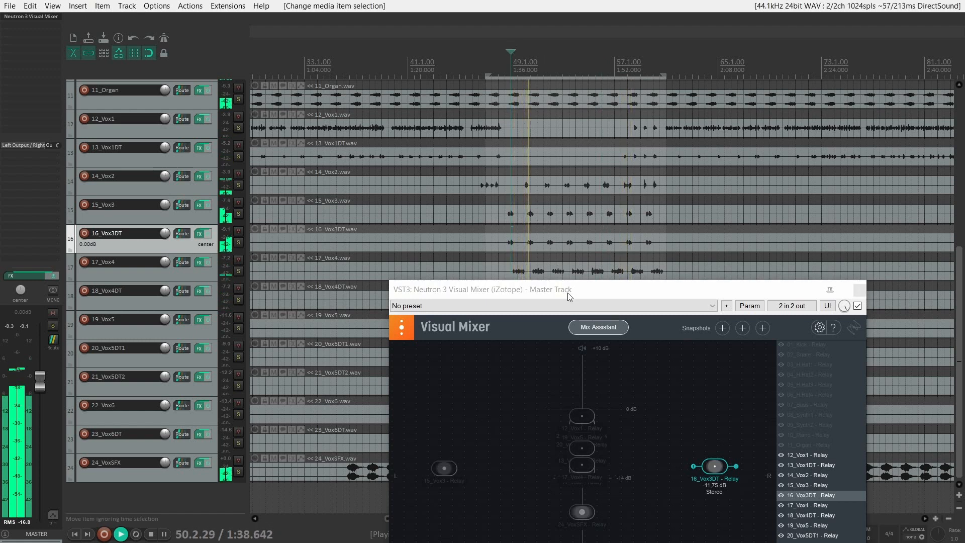
drag(568, 293, 408, 82)
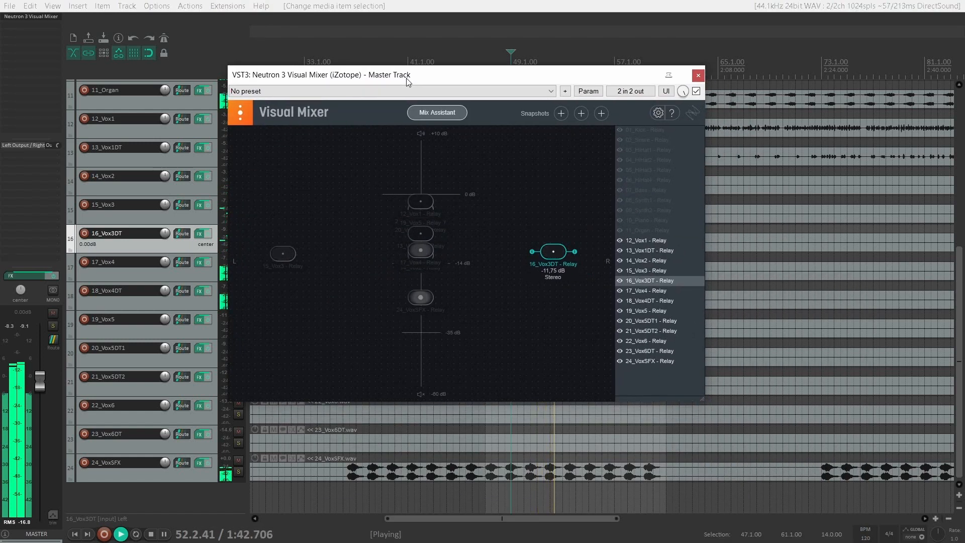
key(space)
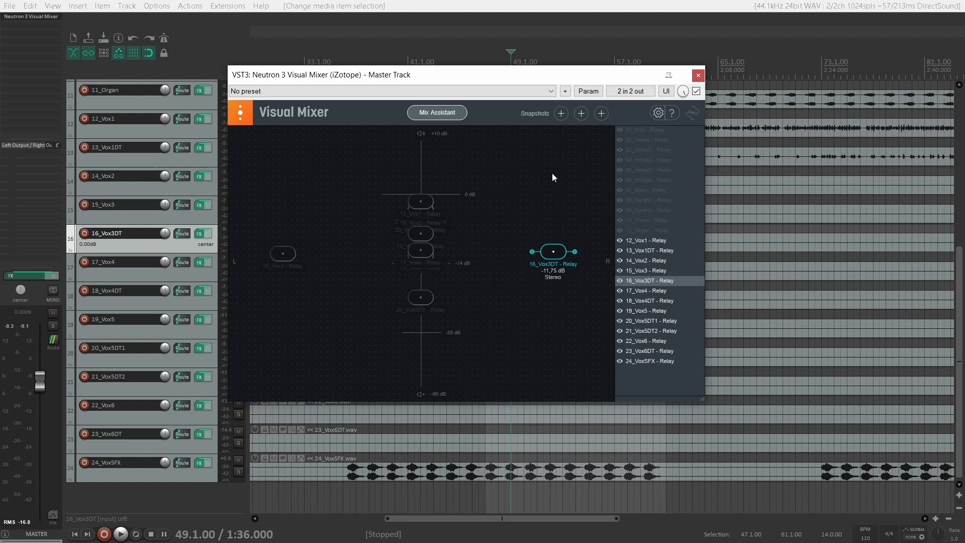
Uncover the late vocal tracks and set a time selection over the Vox5 passage, from 97.3.00 to 110.1.00.
scroll(785, 215, down, 3)
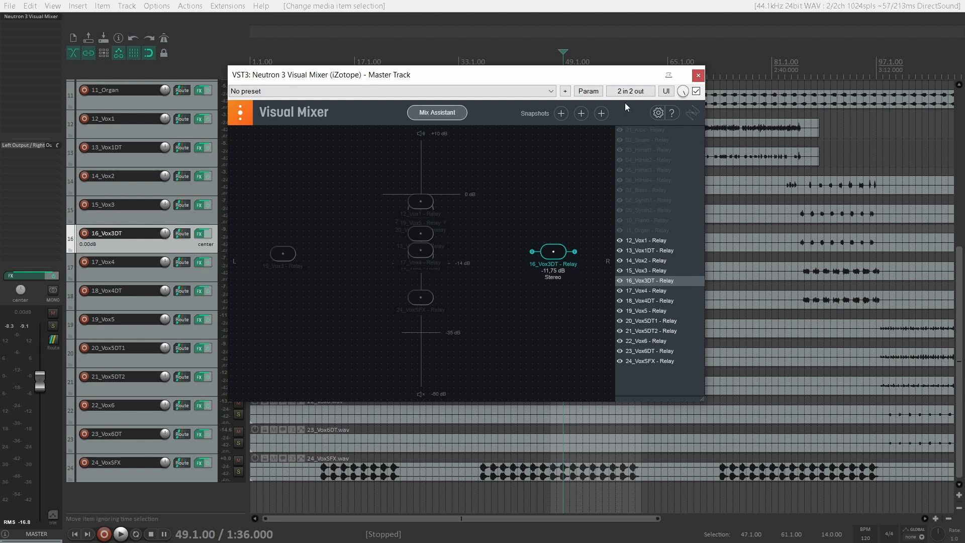
drag(621, 80, 498, 263)
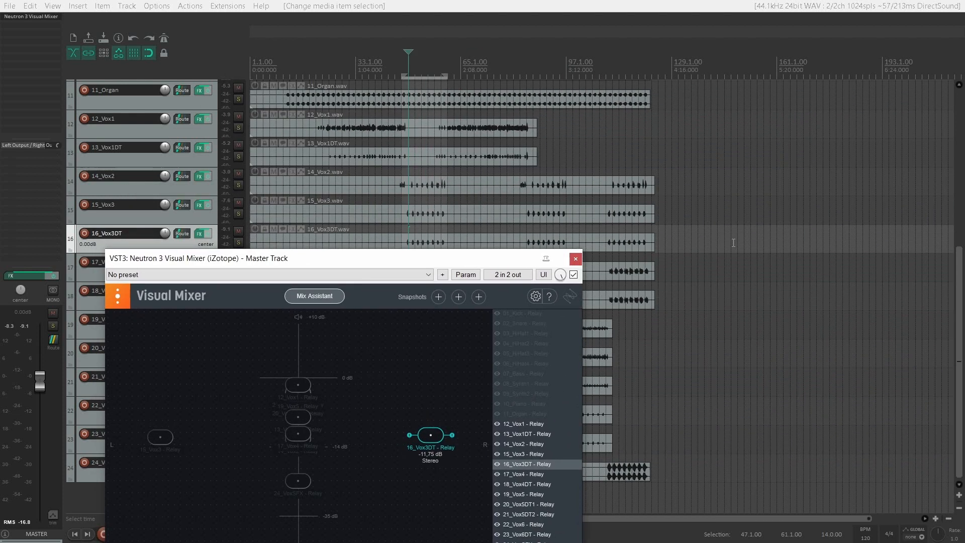
scroll(739, 251, down, 2)
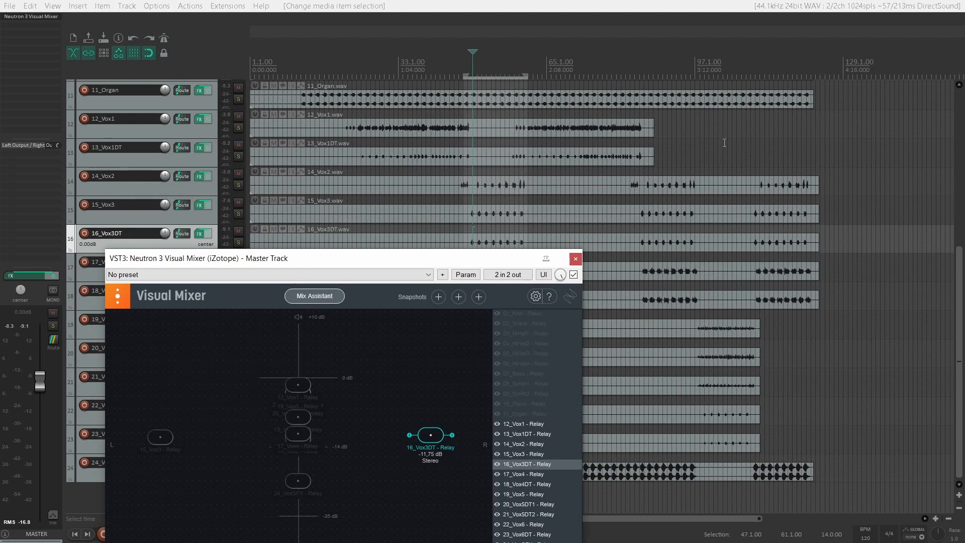
click(724, 151)
scroll(723, 150, up, 4)
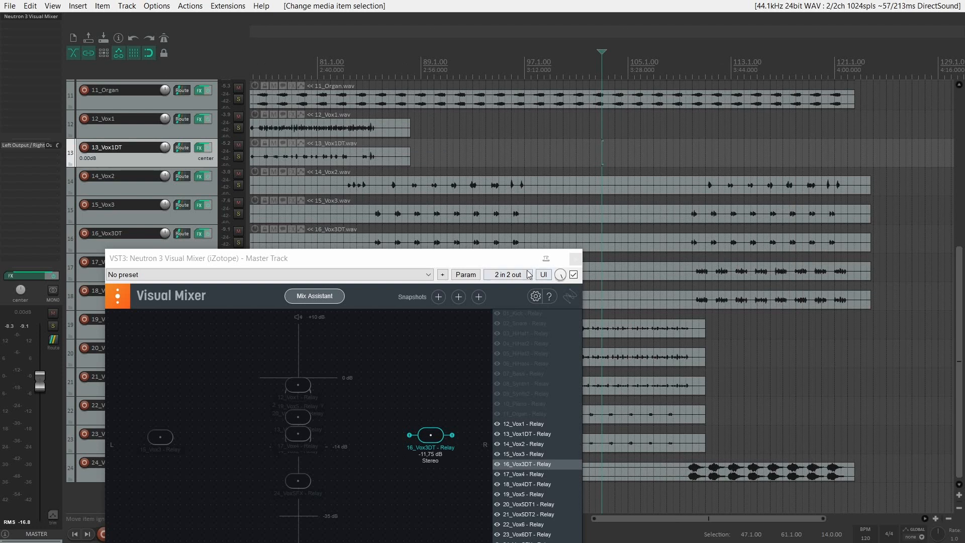
drag(523, 259, 447, 291)
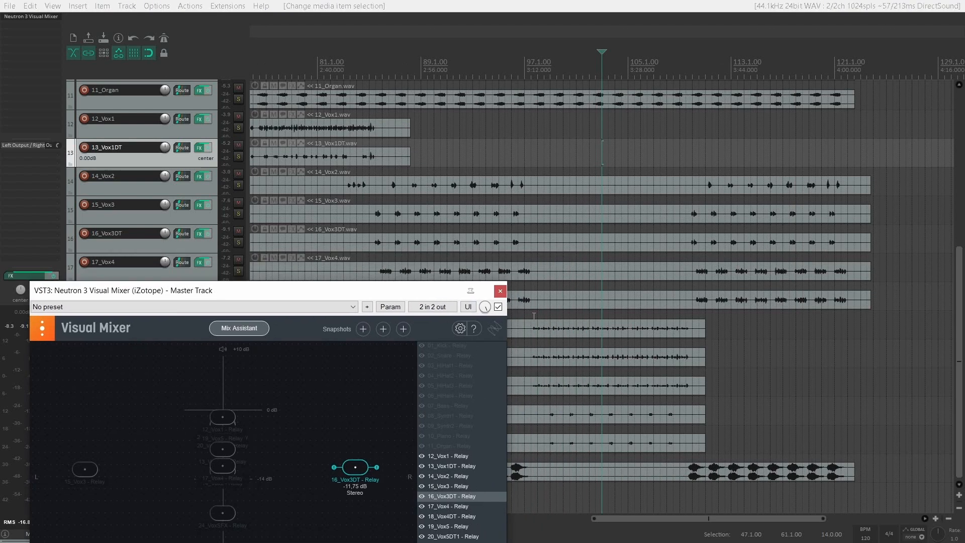
drag(534, 315, 692, 339)
Bring the Vox5 and Vox6 passages into view around the Visual Mixer and highlight tracks 19_Vox5, 22_Vox6 and 23_Vox6DT.
click(614, 330)
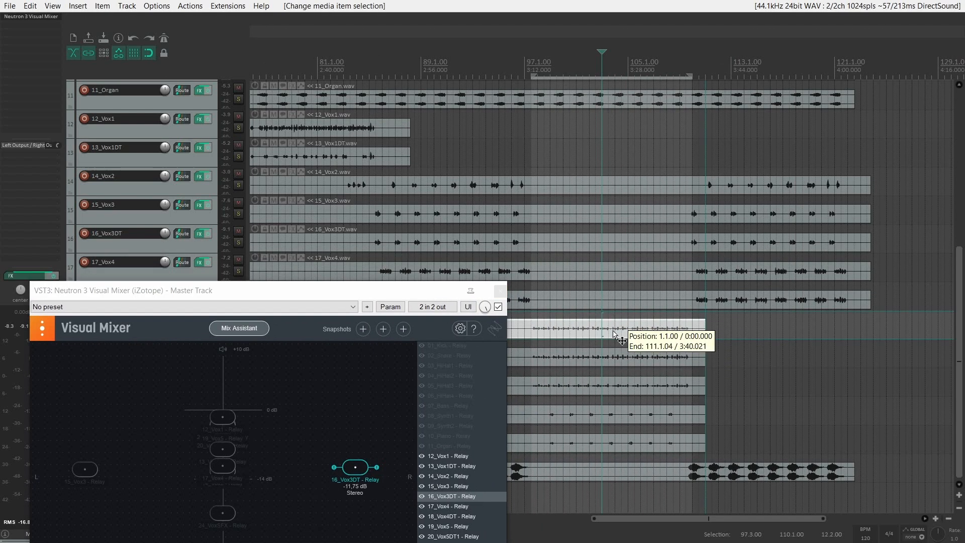
scroll(614, 330, up, 3)
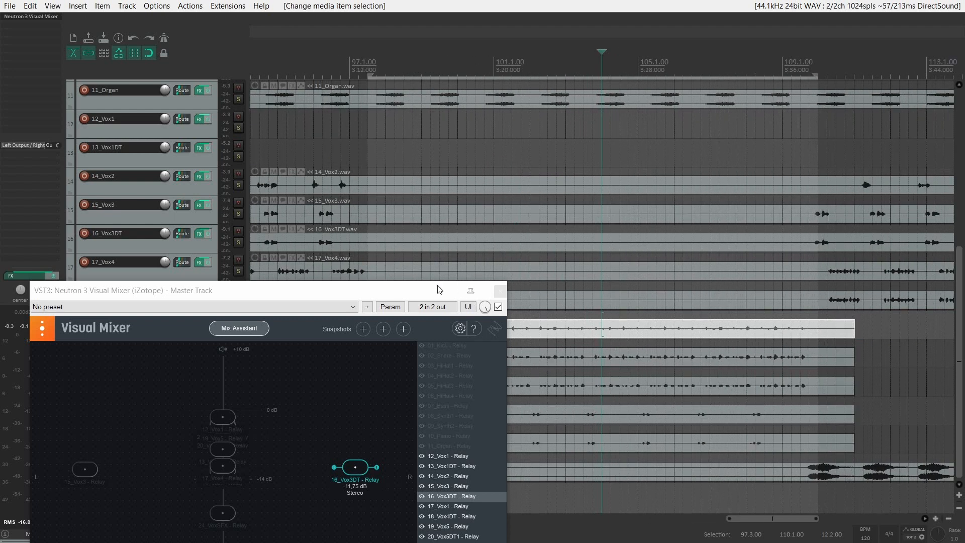
drag(433, 299, 790, 55)
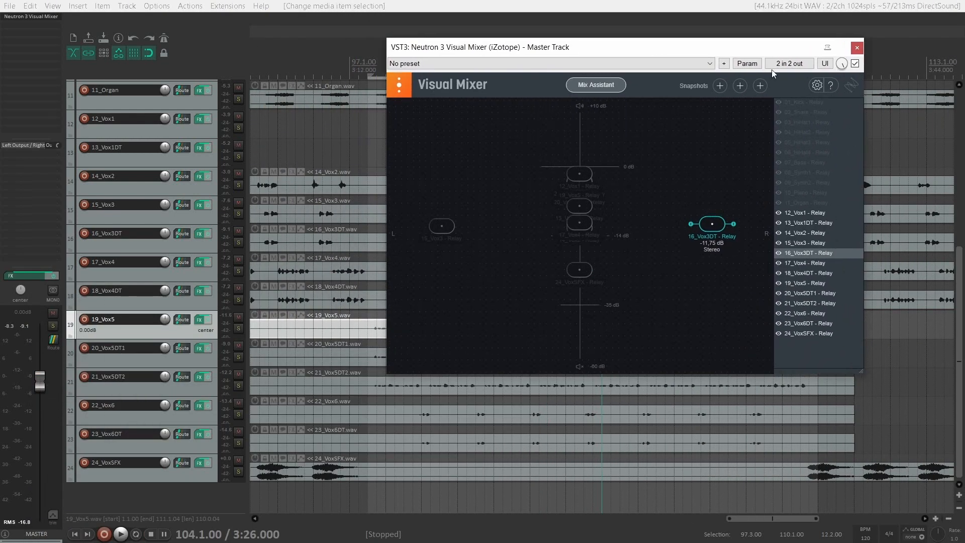
click(203, 415)
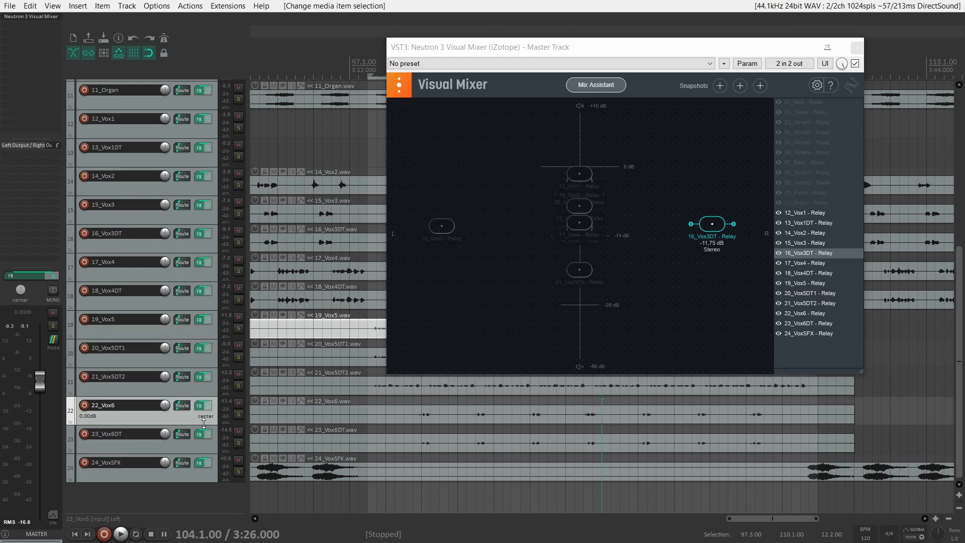
click(205, 448)
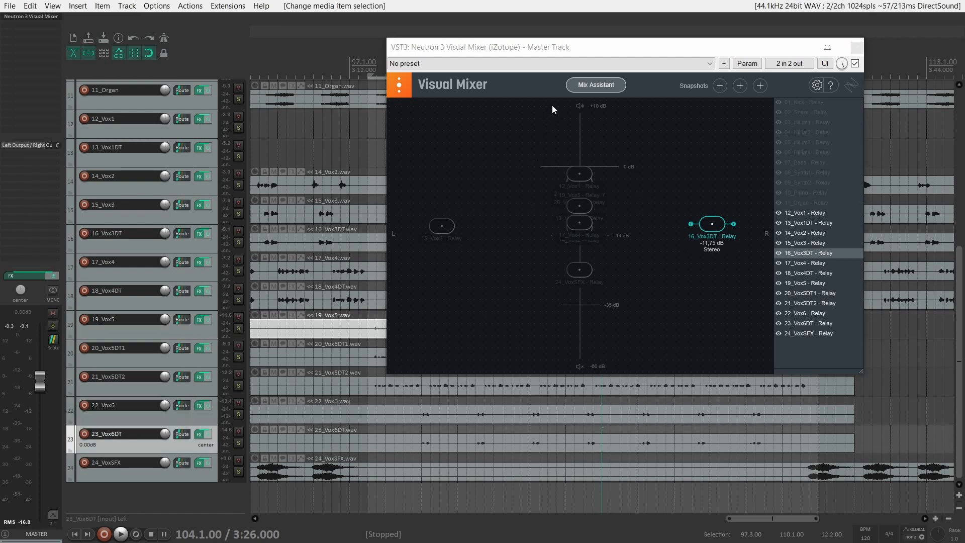
drag(592, 54, 540, 61)
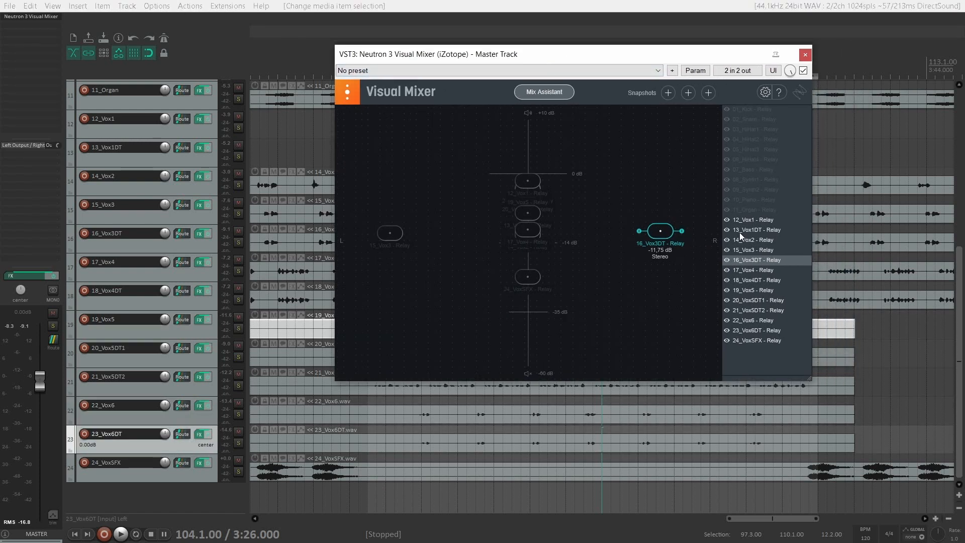
Hide all remaining nodes in the Visual Mixer except 19_Vox5 and 20_Vox5DT1.
click(727, 219)
click(725, 231)
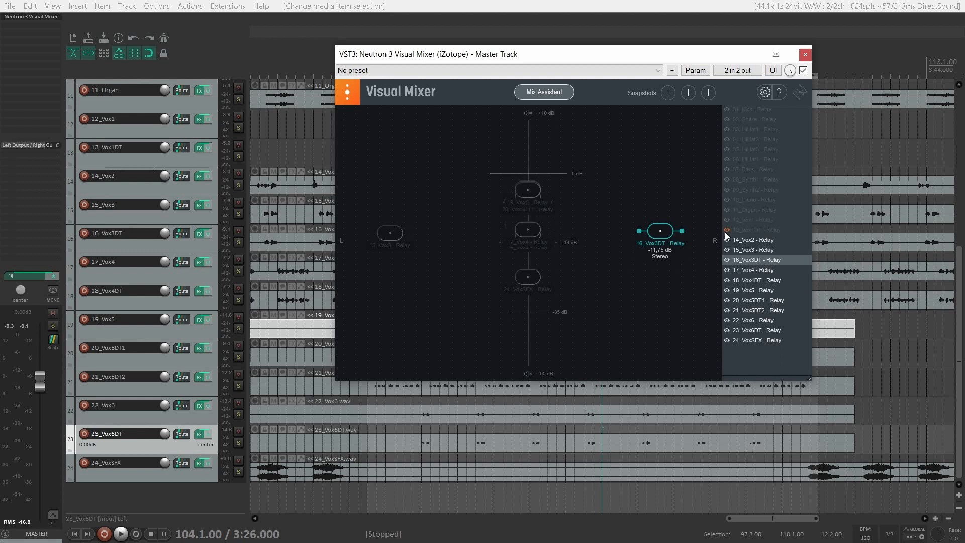
click(727, 241)
click(727, 250)
click(727, 260)
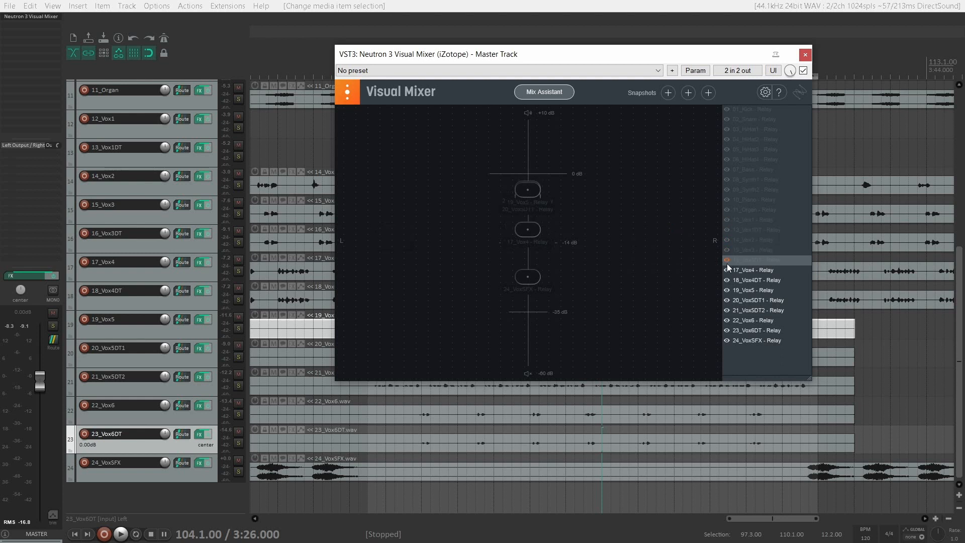
click(727, 270)
click(727, 281)
click(729, 290)
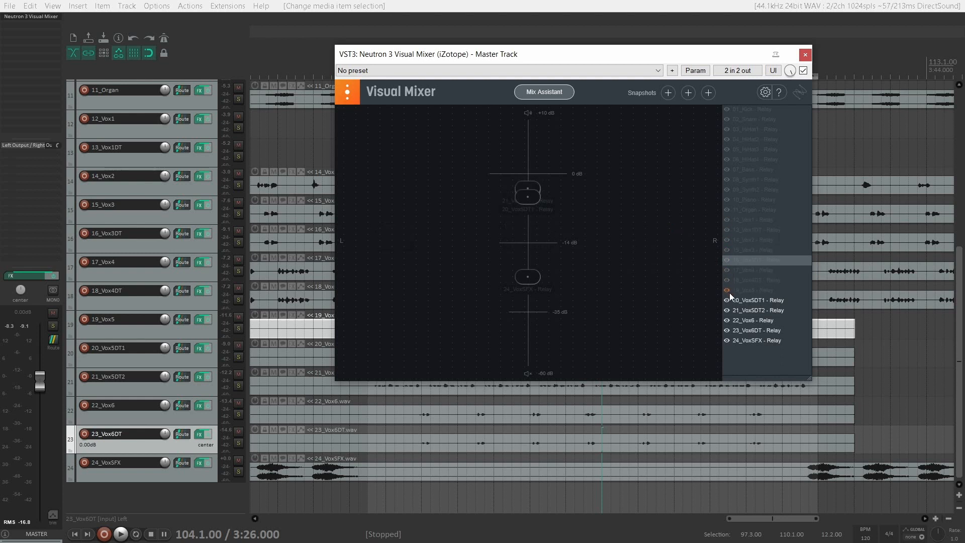
click(726, 301)
click(727, 310)
click(727, 301)
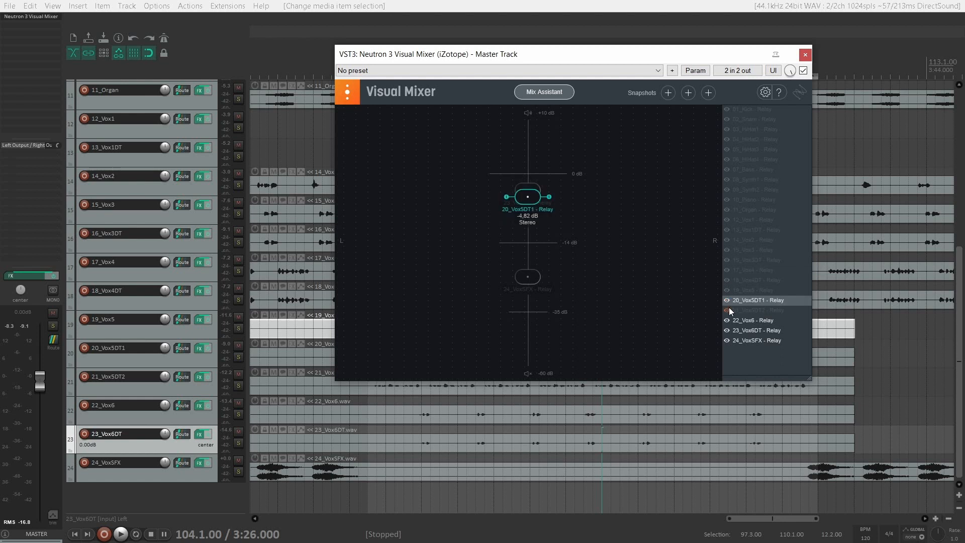
click(728, 310)
click(728, 311)
click(727, 290)
click(727, 320)
click(726, 329)
click(726, 340)
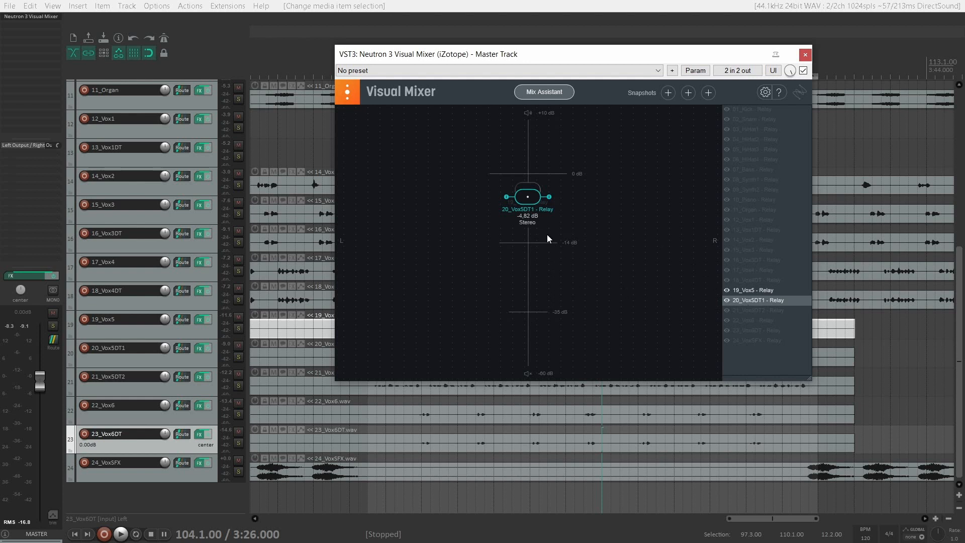
Spread the Vox5 pair in the Visual Mixer: 20_Vox5DT1 far right at about -4.80 dB and 19_Vox5 far left at about -5.11 dB.
drag(532, 202, 678, 199)
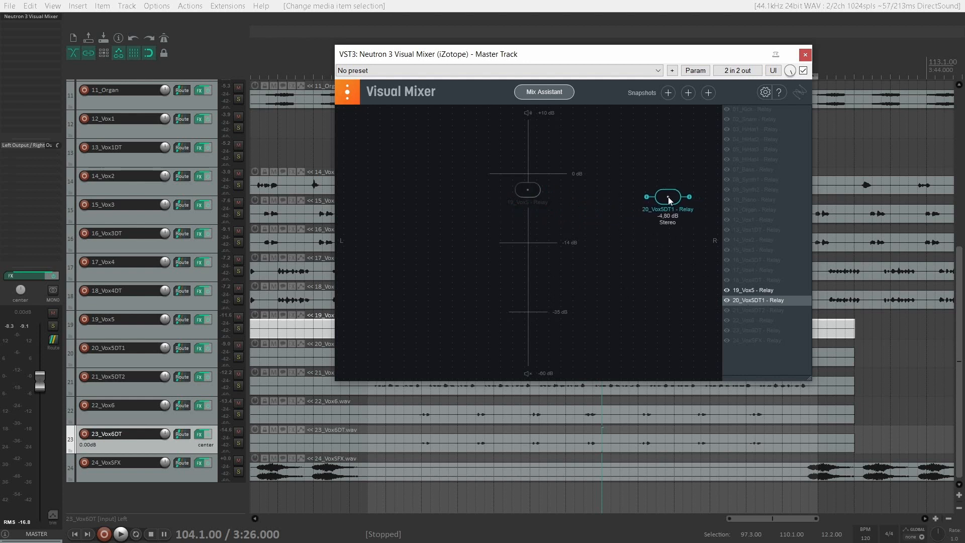
click(751, 292)
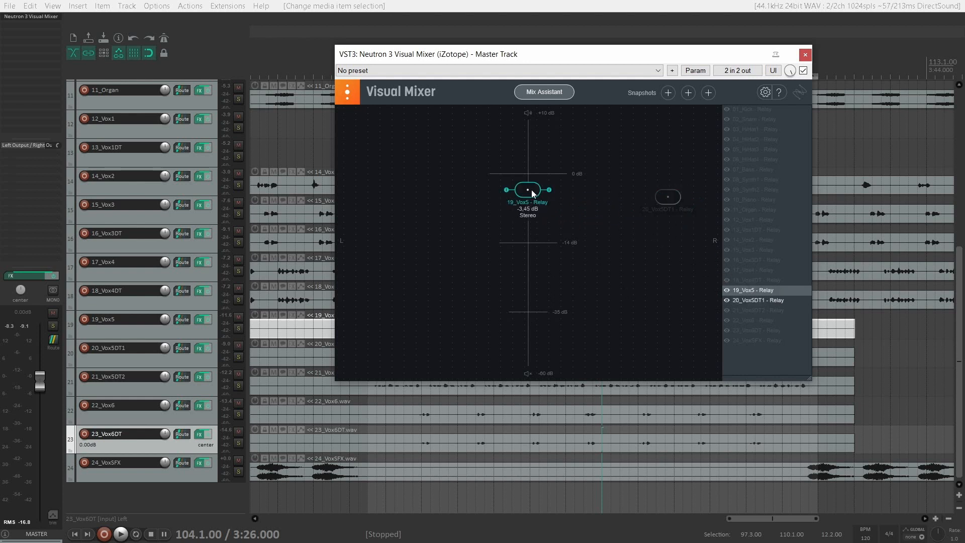
drag(532, 189, 393, 198)
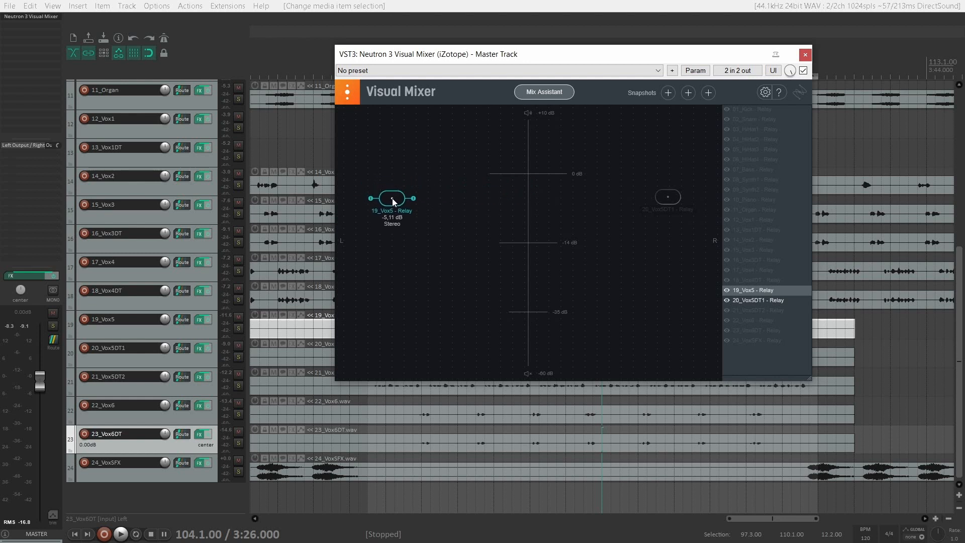
Place the edit cursor at 99.1.00 and play the Vox5 passage with the timeline ruler uncovered.
click(430, 33)
click(421, 41)
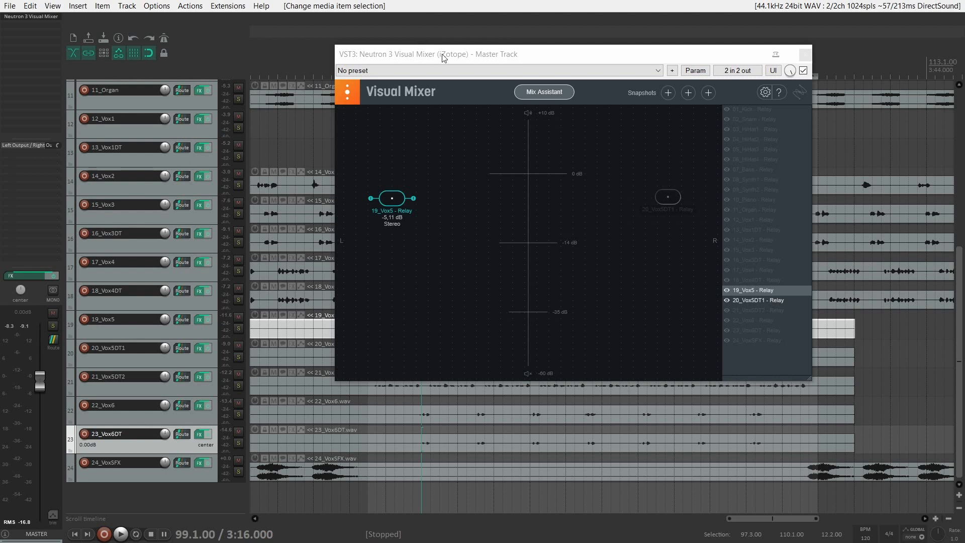
drag(444, 55, 436, 88)
key(space)
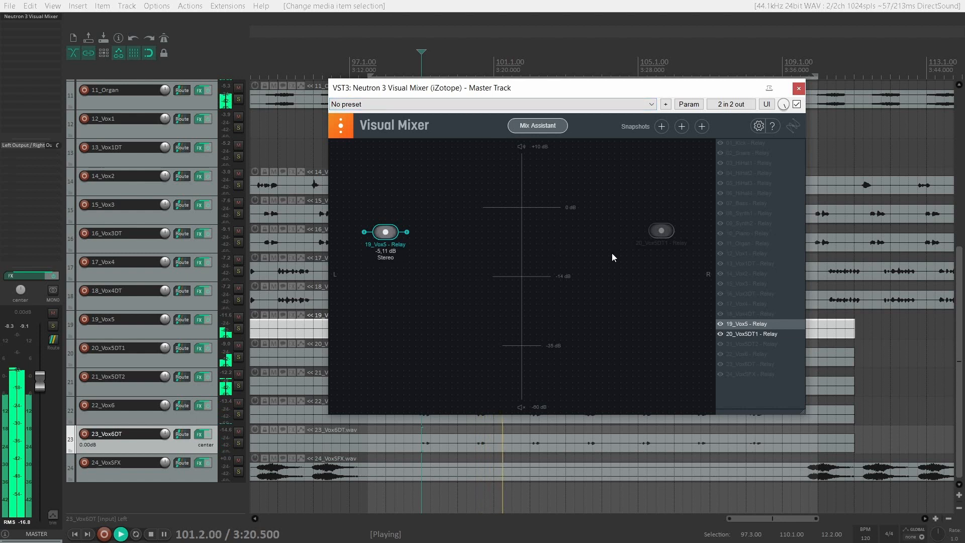
Show the nodes of all 24 tracks again in the Visual Mixer during playback, from 21_Vox5DT2 to 01_Kick, and stop playback.
click(722, 344)
click(720, 354)
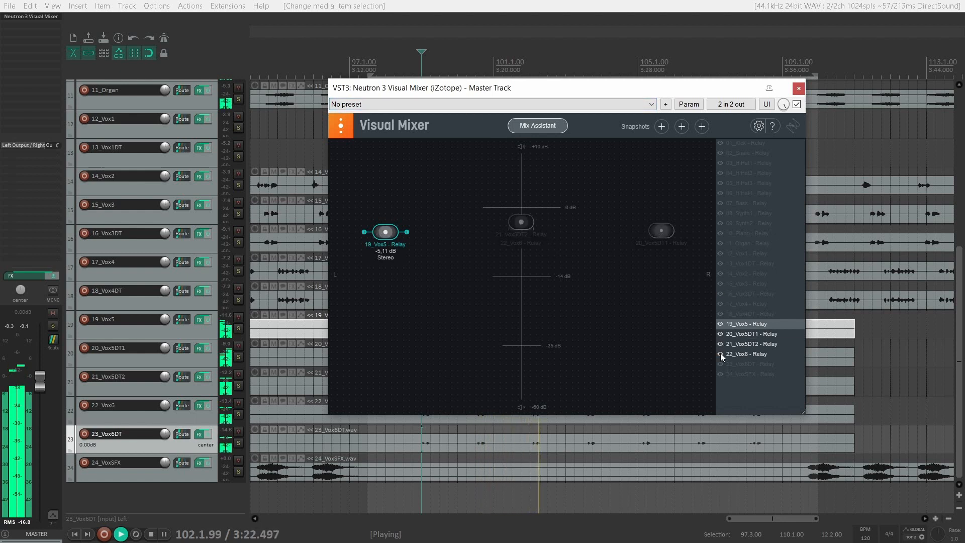
click(720, 364)
click(721, 374)
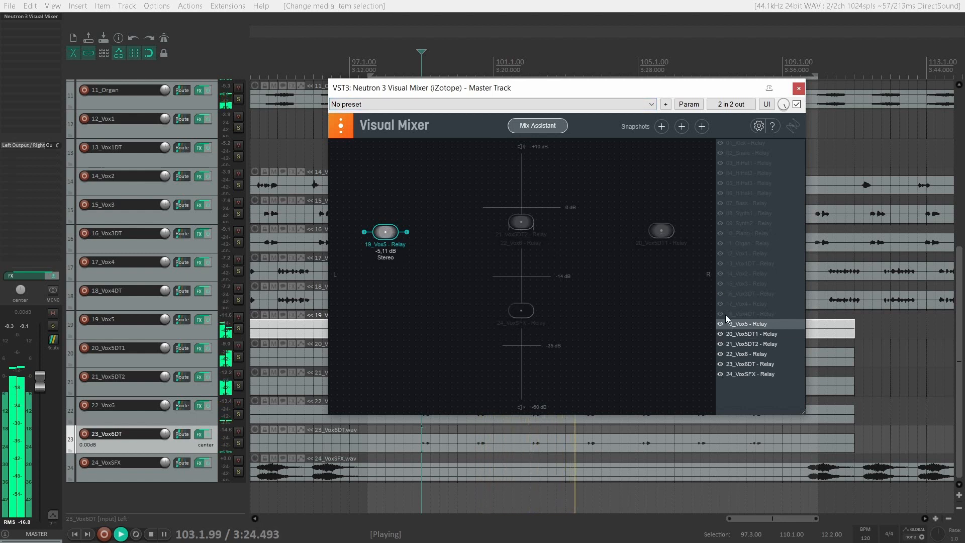
click(722, 313)
click(720, 304)
click(720, 294)
click(720, 284)
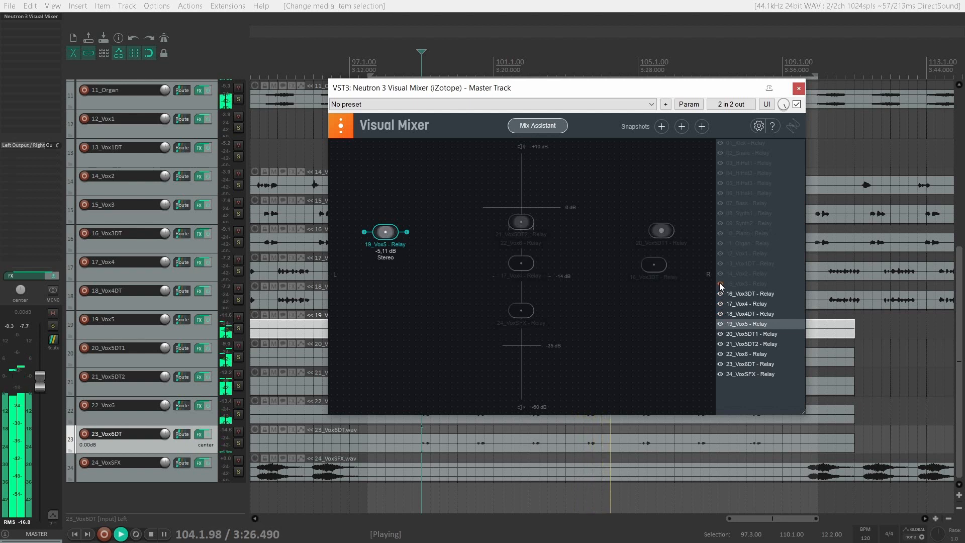
click(720, 274)
click(720, 264)
click(720, 254)
click(720, 243)
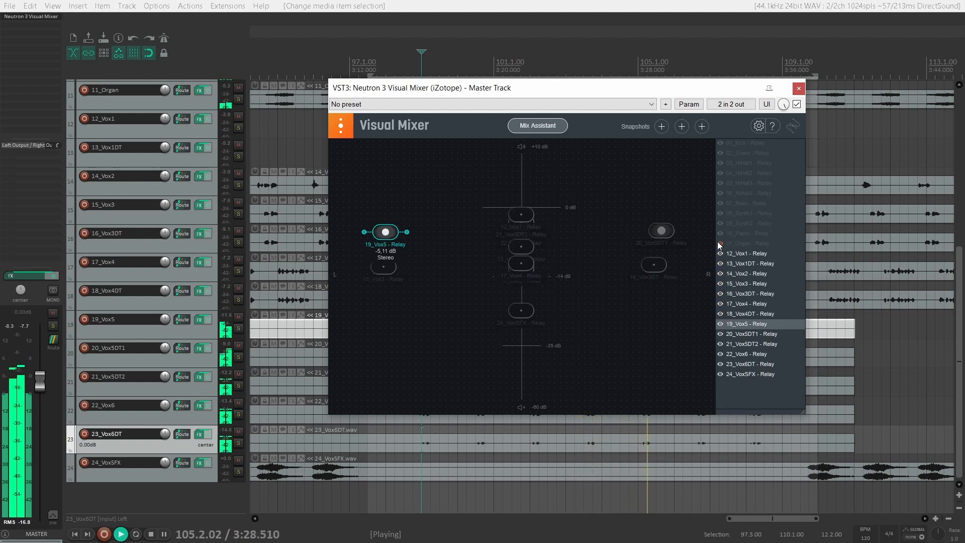
click(719, 226)
click(720, 234)
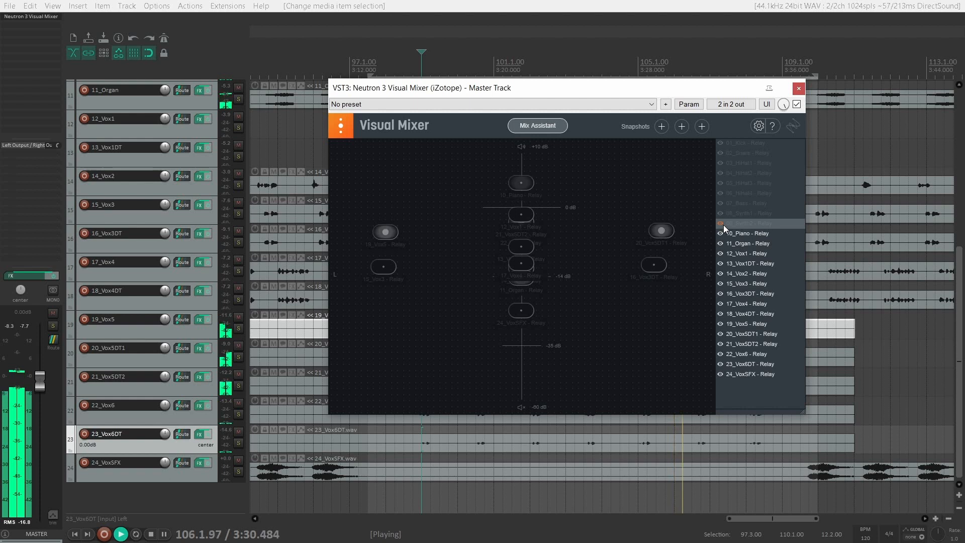
click(720, 224)
click(722, 213)
click(723, 203)
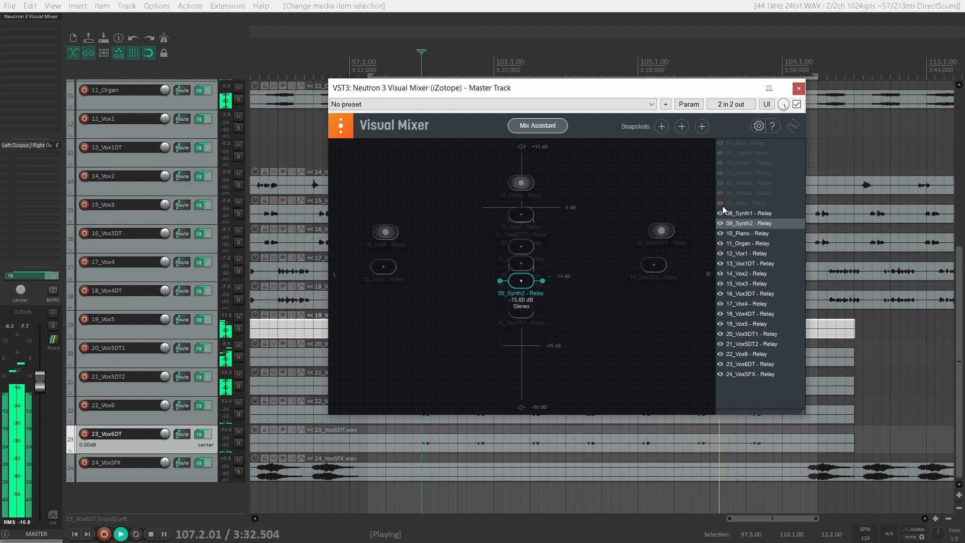
click(722, 193)
click(720, 184)
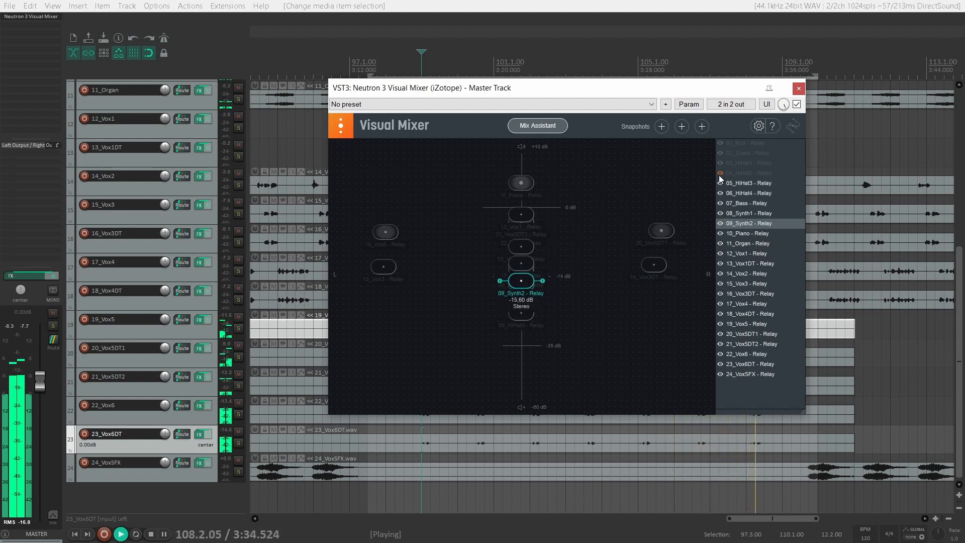
click(719, 174)
click(720, 164)
click(720, 153)
click(721, 144)
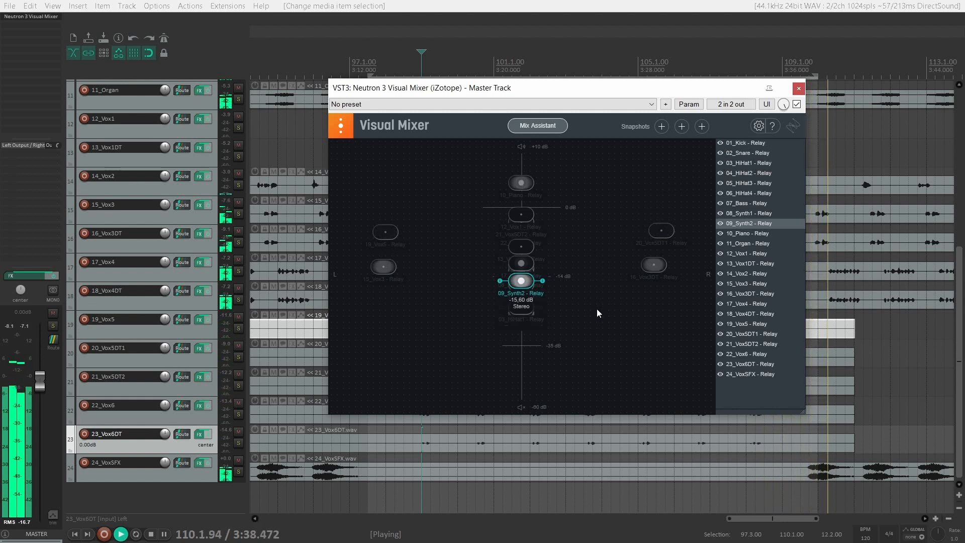
key(space)
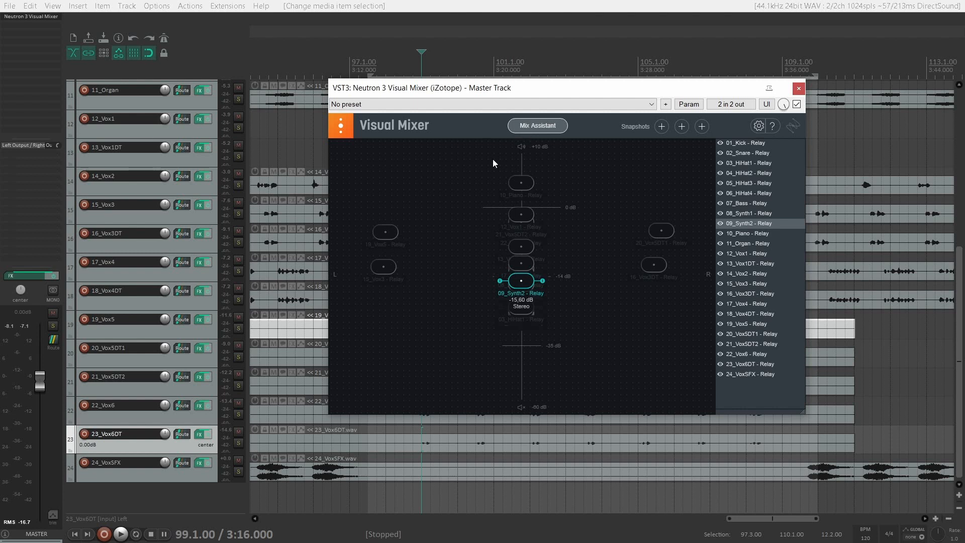
Remove the time selection and play the whole song from the project start with the Visual Mixer in view.
drag(583, 88, 659, 170)
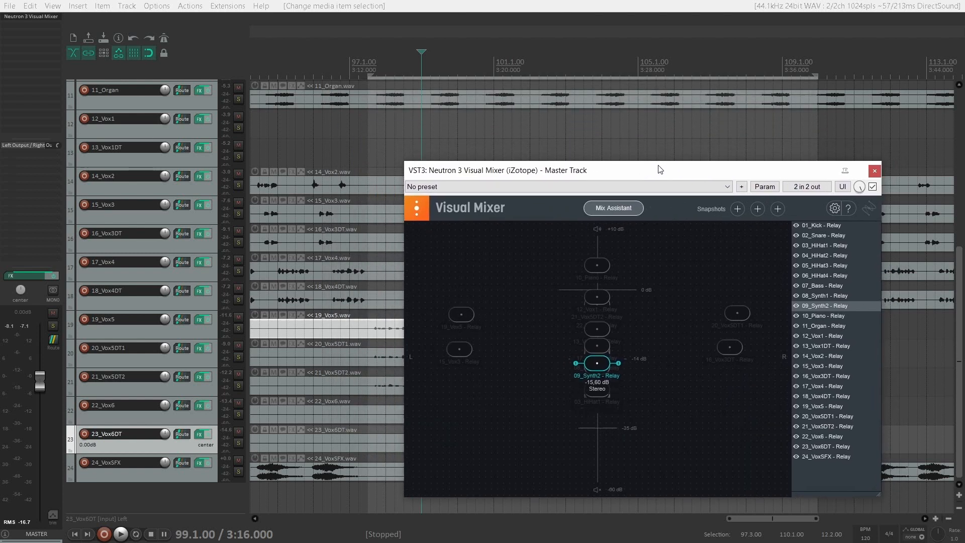
scroll(515, 113, down, 3)
click(513, 114)
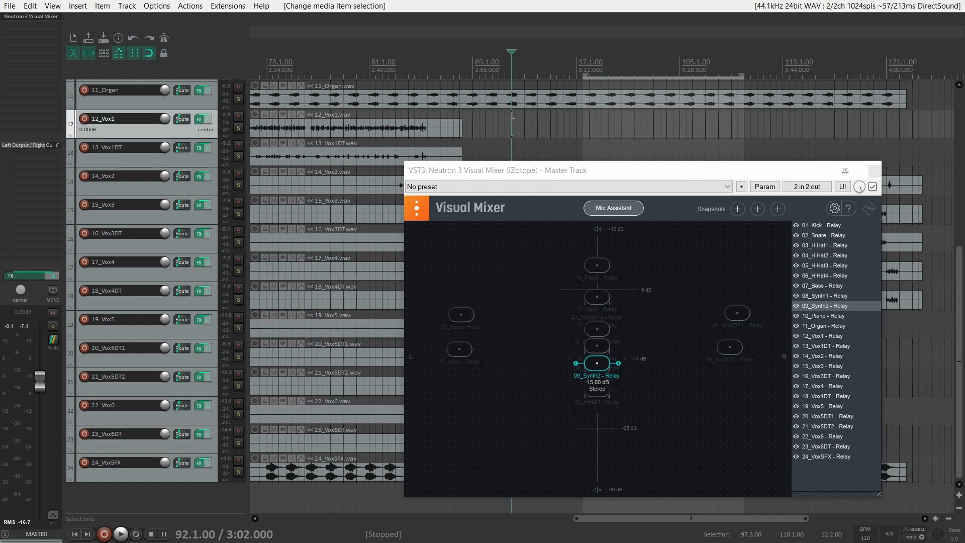
scroll(513, 114, down, 3)
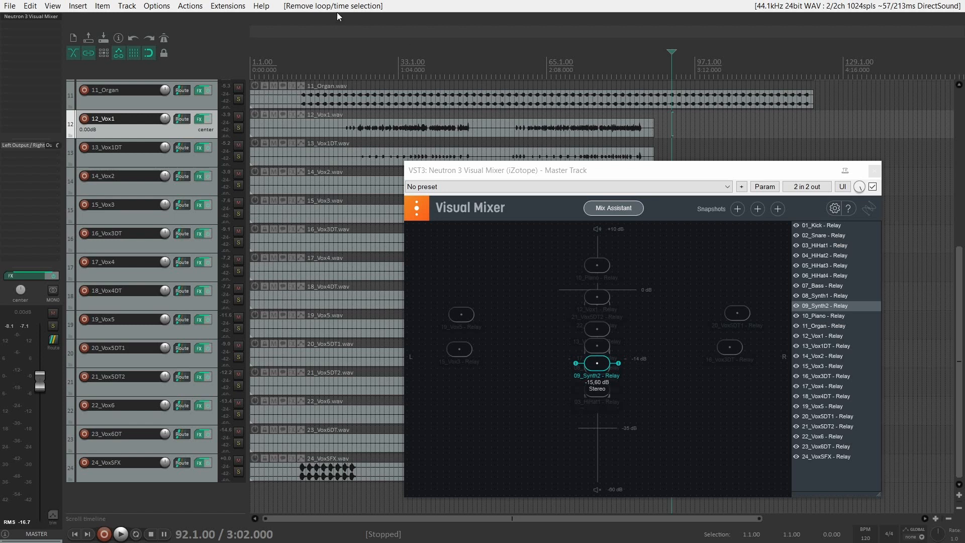
key(Home)
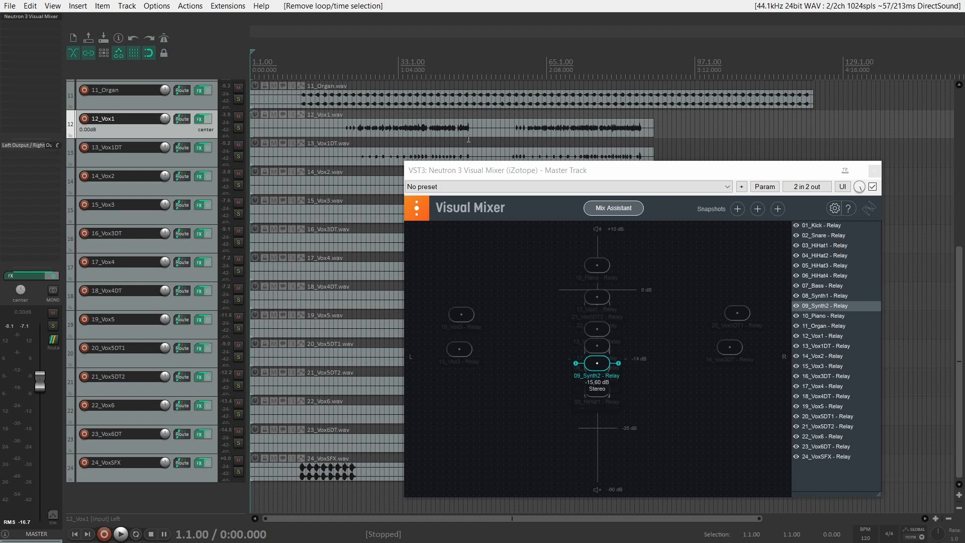
key(space)
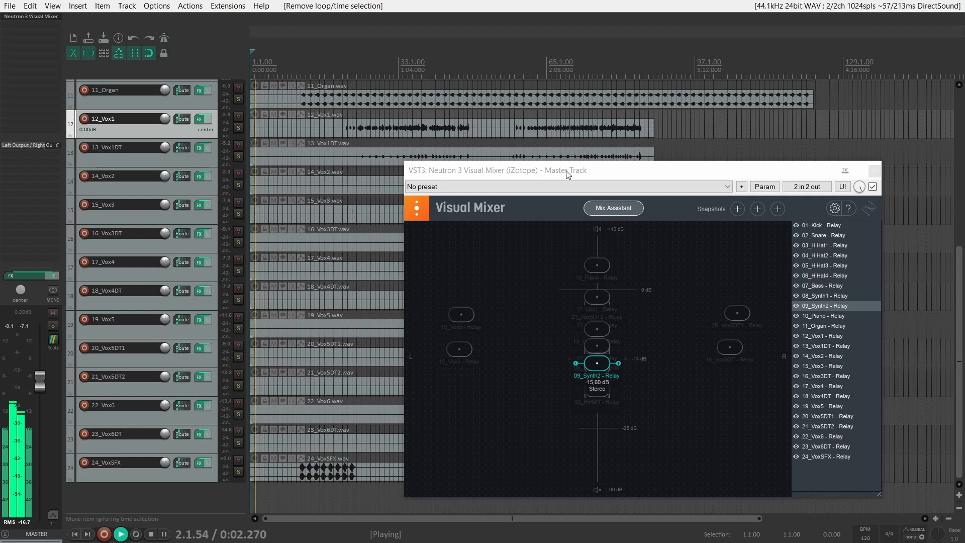
drag(568, 175, 523, 128)
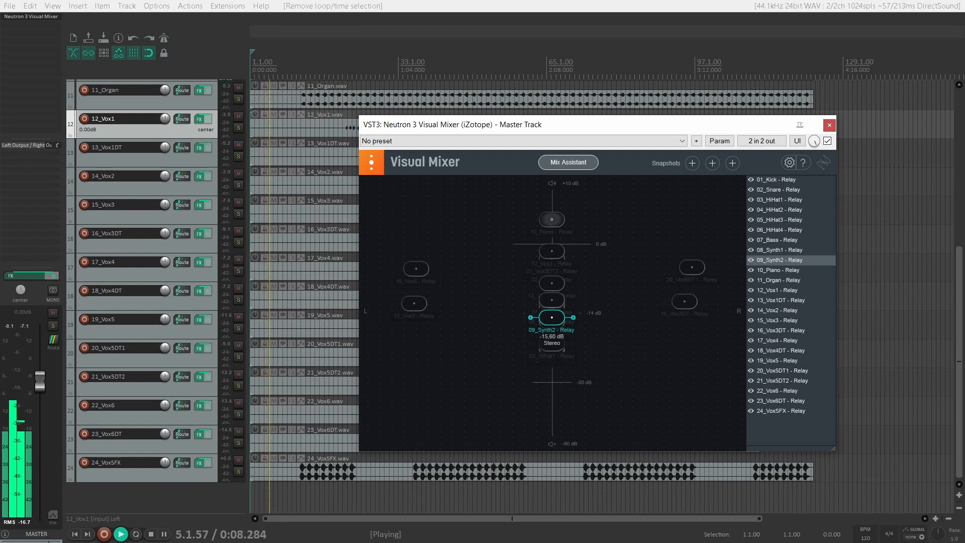
Undock the track mixer into a large window showing all 24 channels beside the Visual Mixer, and highlight the 12_Vox1 node.
drag(42, 541, 172, 541)
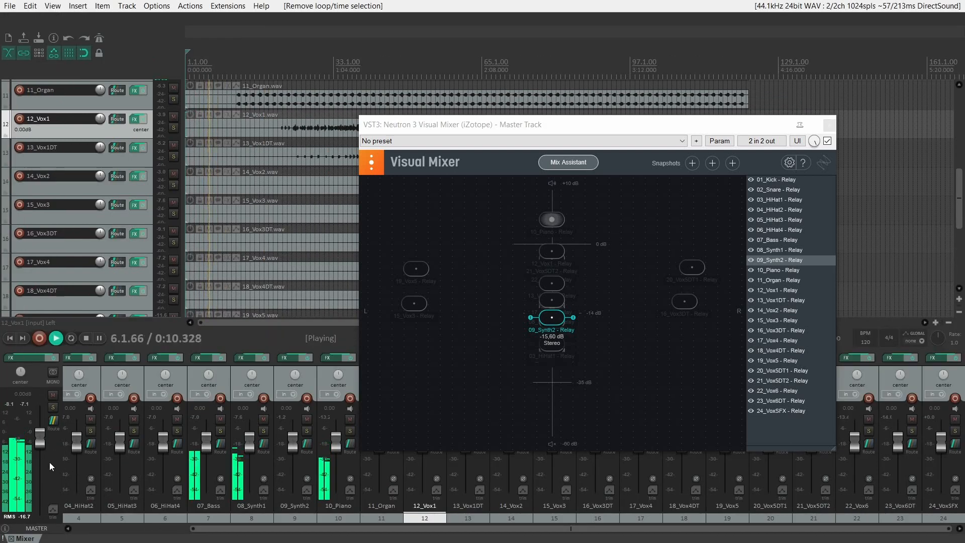
right_click(48, 462)
click(79, 445)
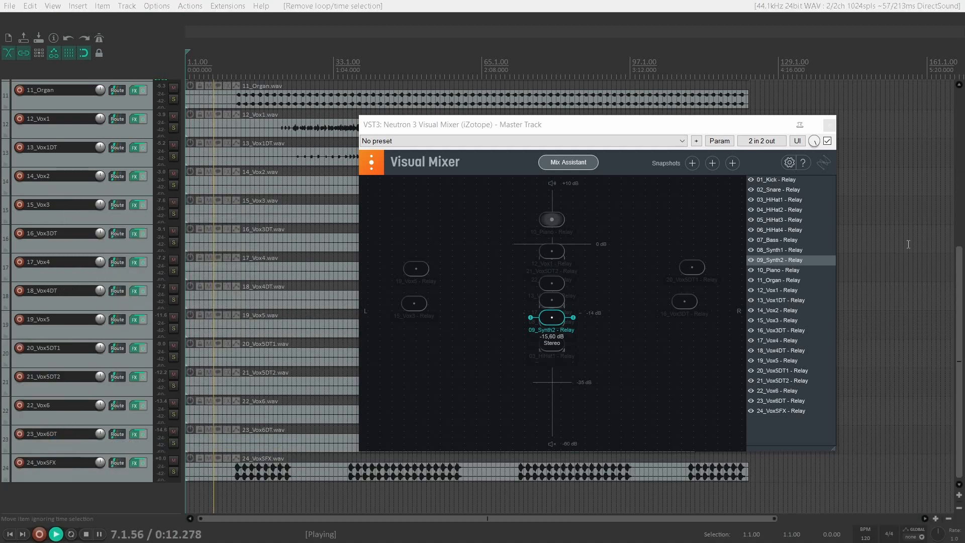
drag(964, 53, 727, 1)
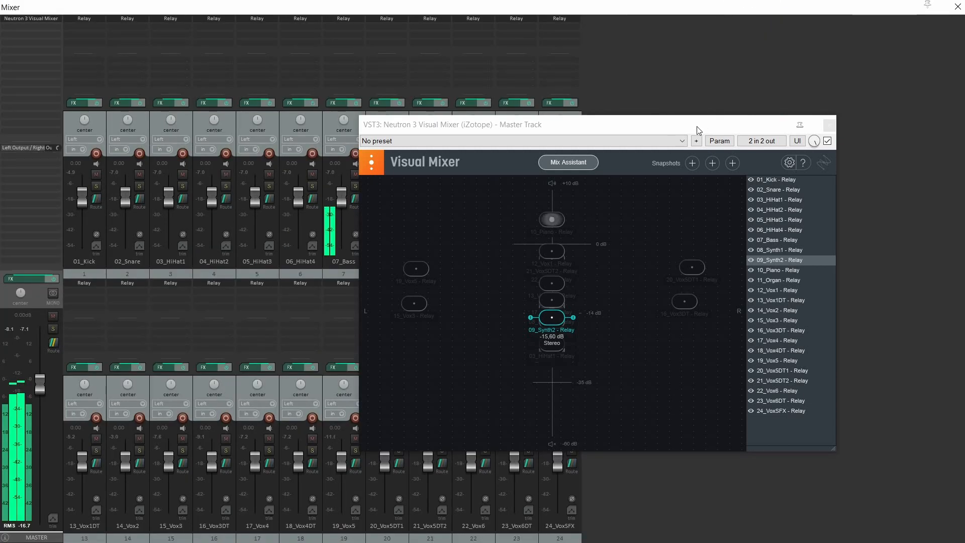
drag(699, 130, 800, 104)
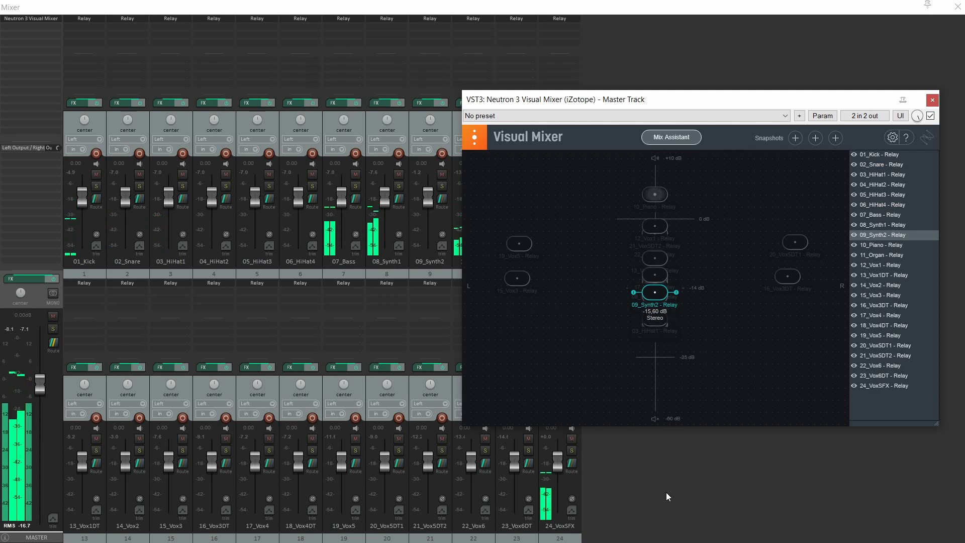
click(876, 265)
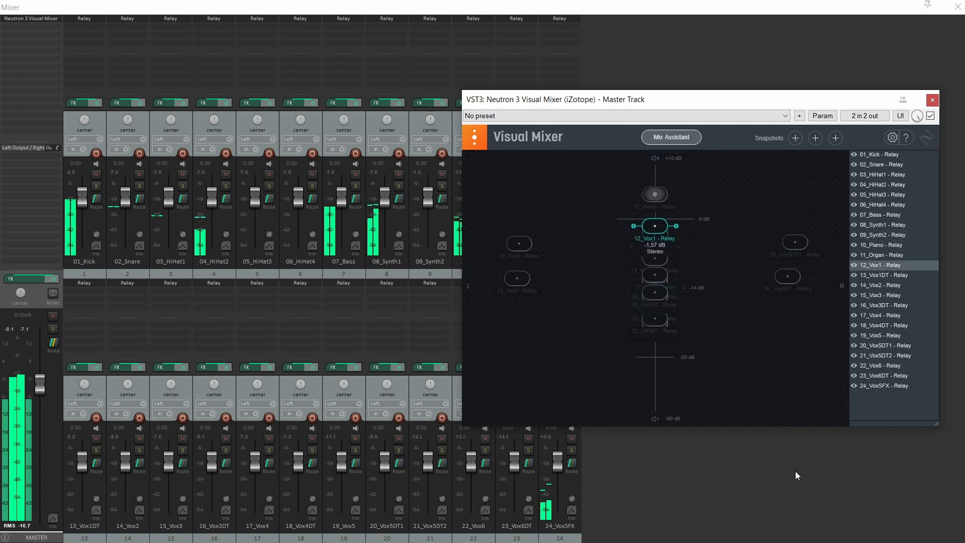